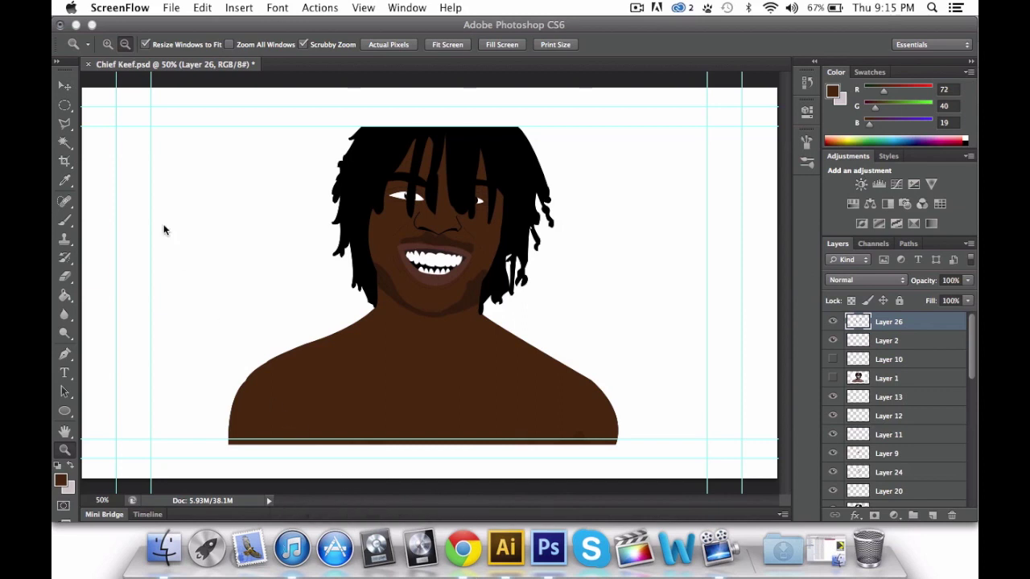
Compare the cartoon portrait with the reference photo by showing and hiding Layer 1
left_click(133, 50)
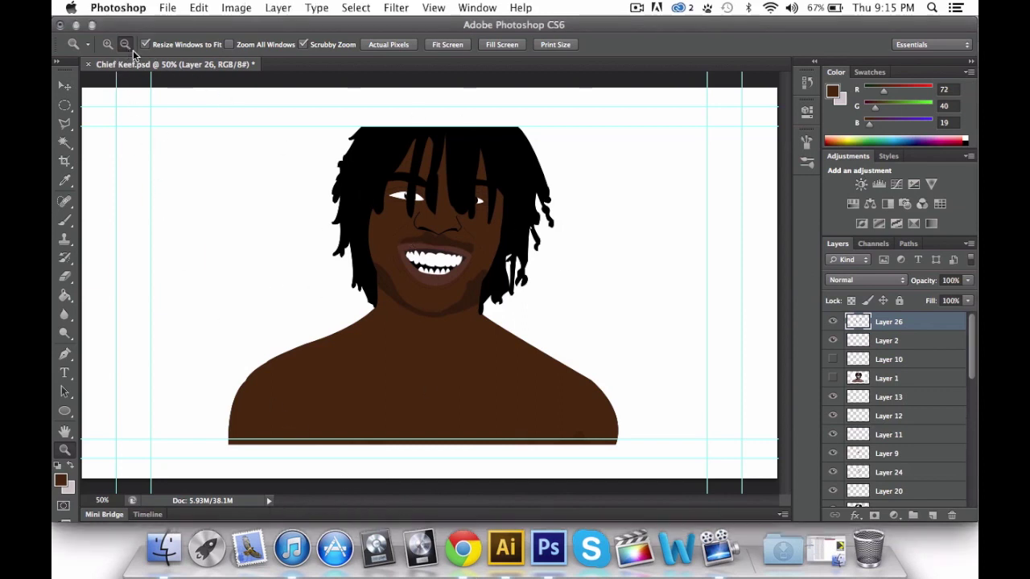
left_click(389, 244, "alt")
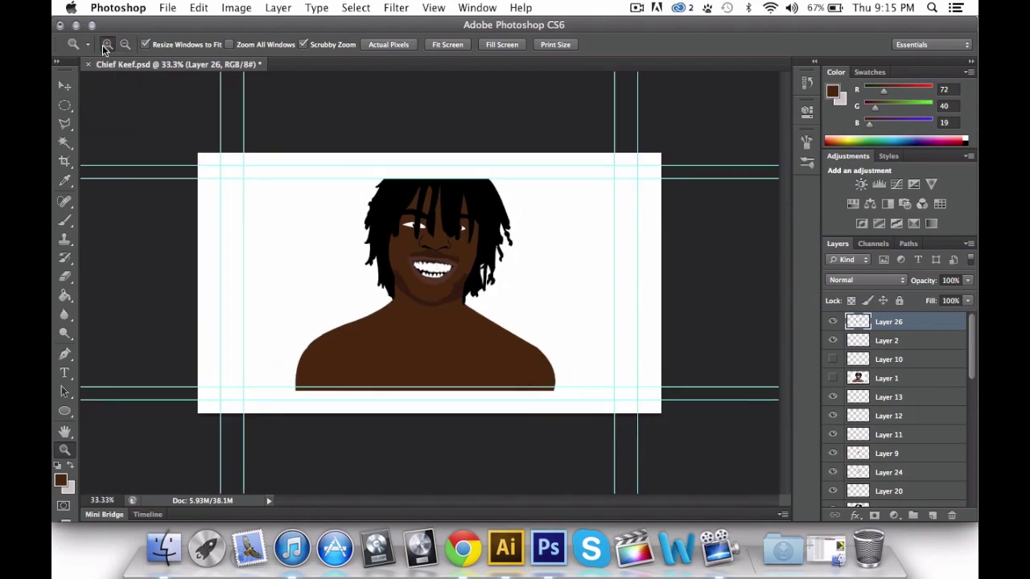
left_click(439, 296)
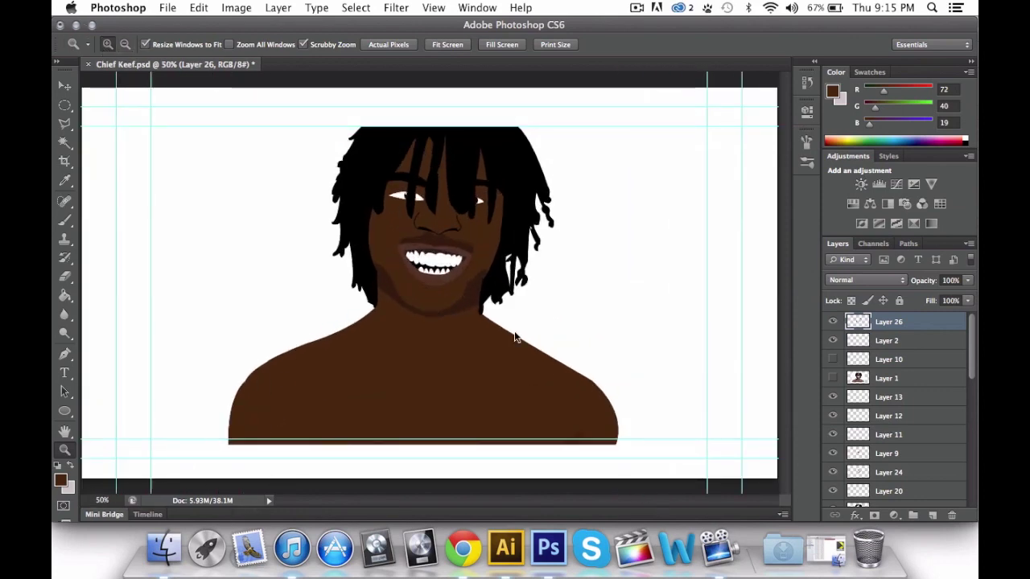
left_click(833, 378)
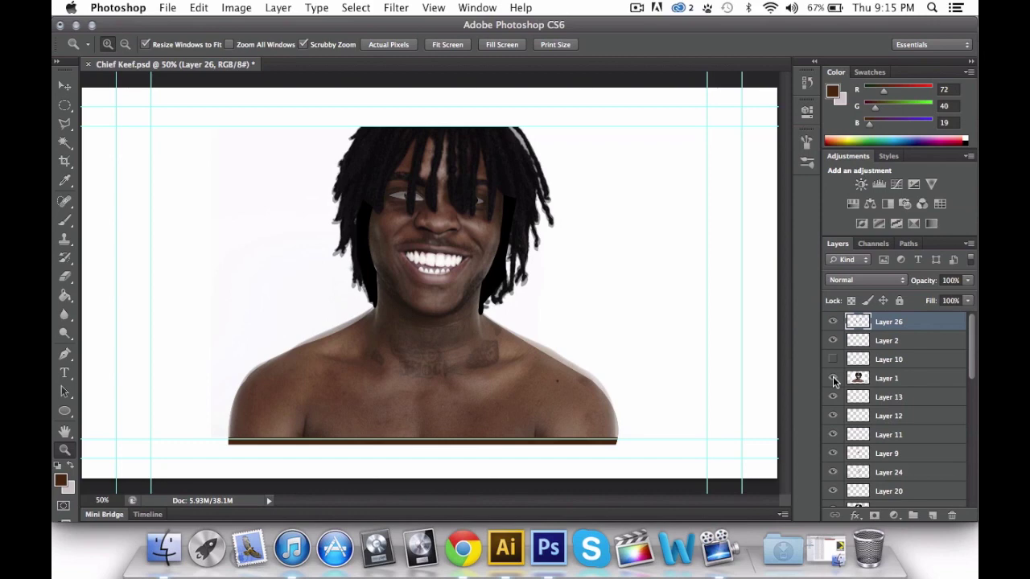
left_click(834, 378)
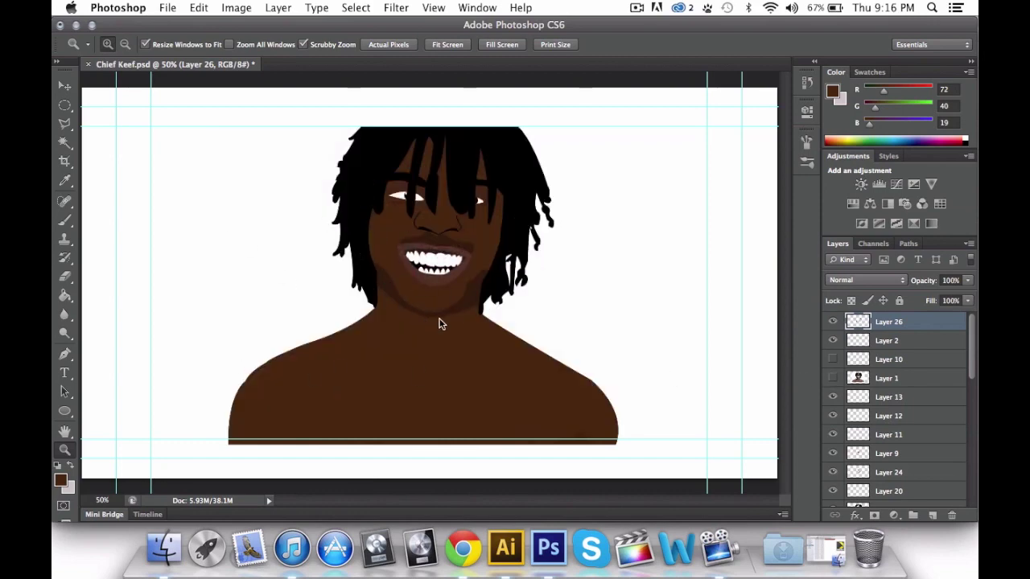
Check what Layer 26 contains by toggling its visibility, and switch to the Rectangular Marquee Tool
left_click(65, 86)
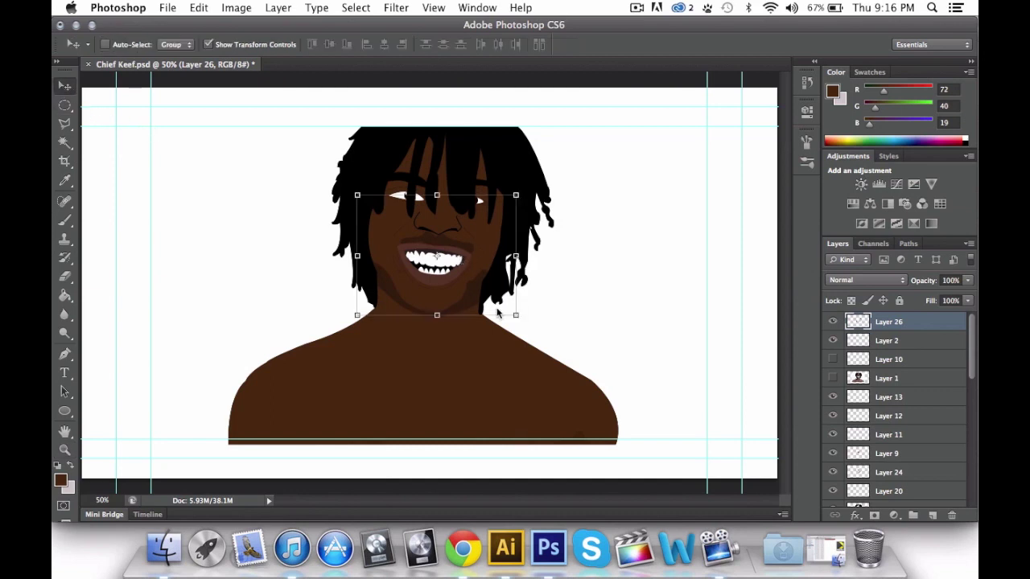
left_click(833, 322)
left_click(832, 321)
left_click_drag(66, 105, 111, 104)
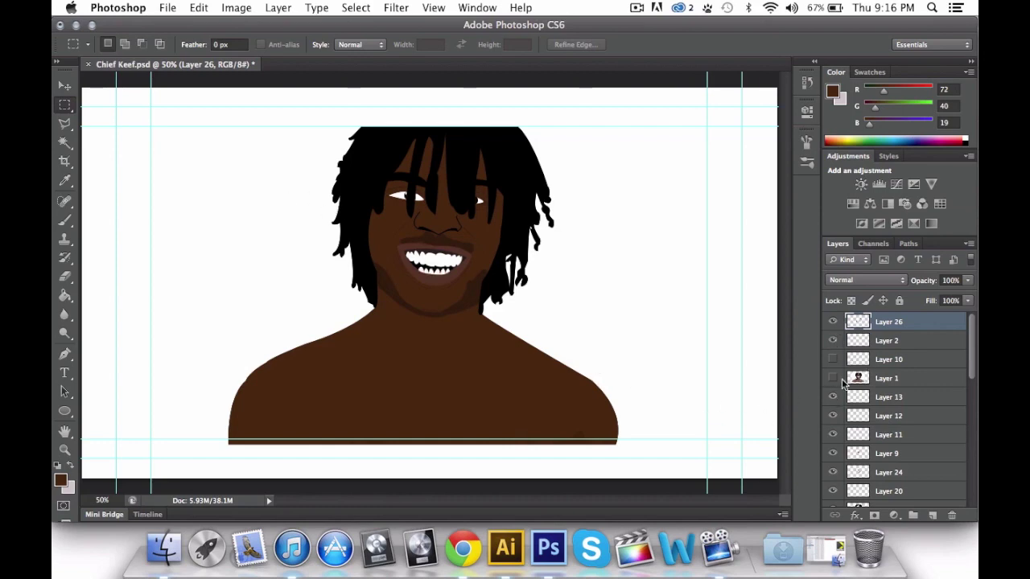
Look through the whole layer stack from Layer 26 to the Background, briefly toggling individual layers' visibility
scroll(842, 383, "down", 10)
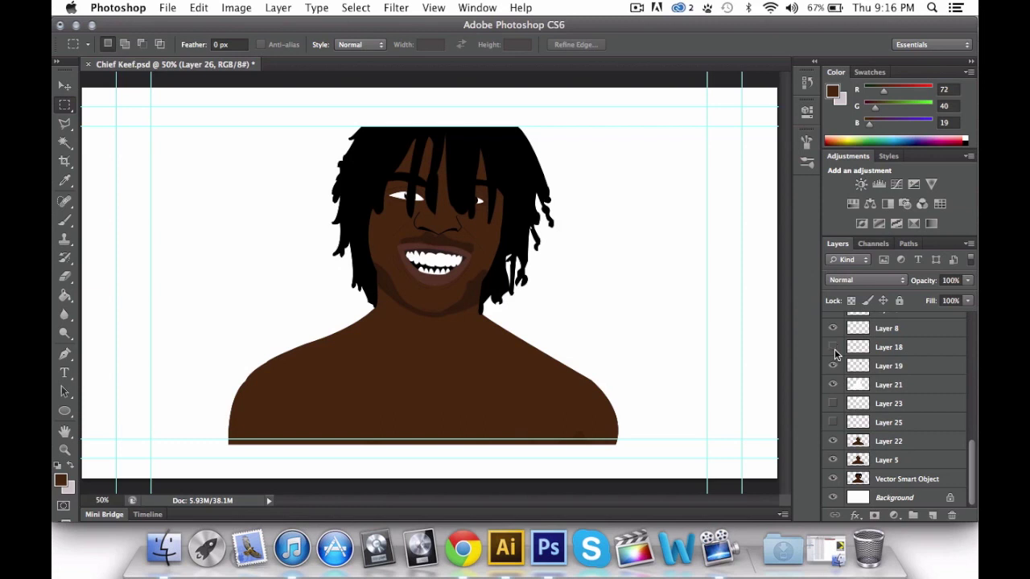
scroll(833, 327, "up", 3)
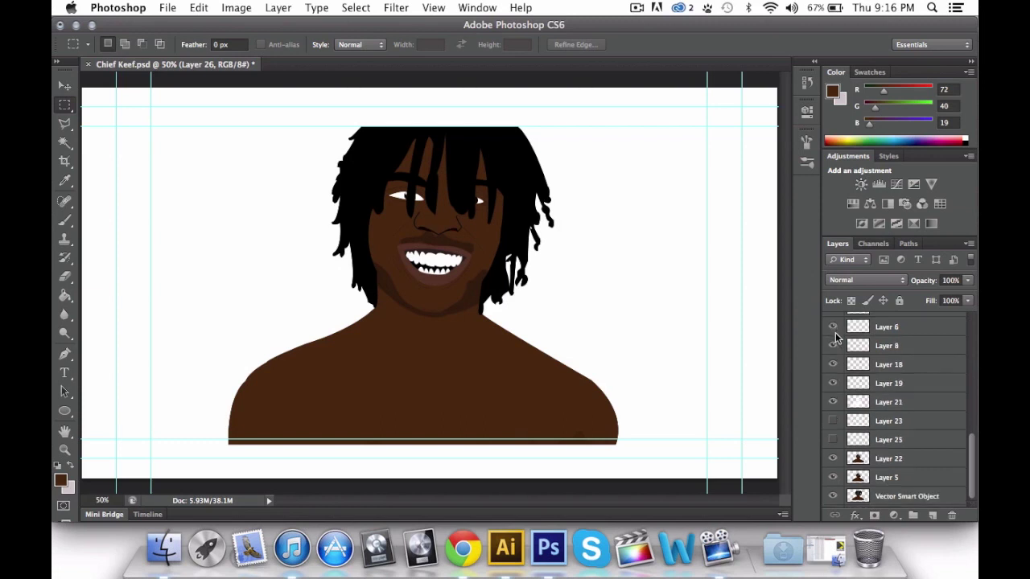
scroll(834, 336, "up", 3)
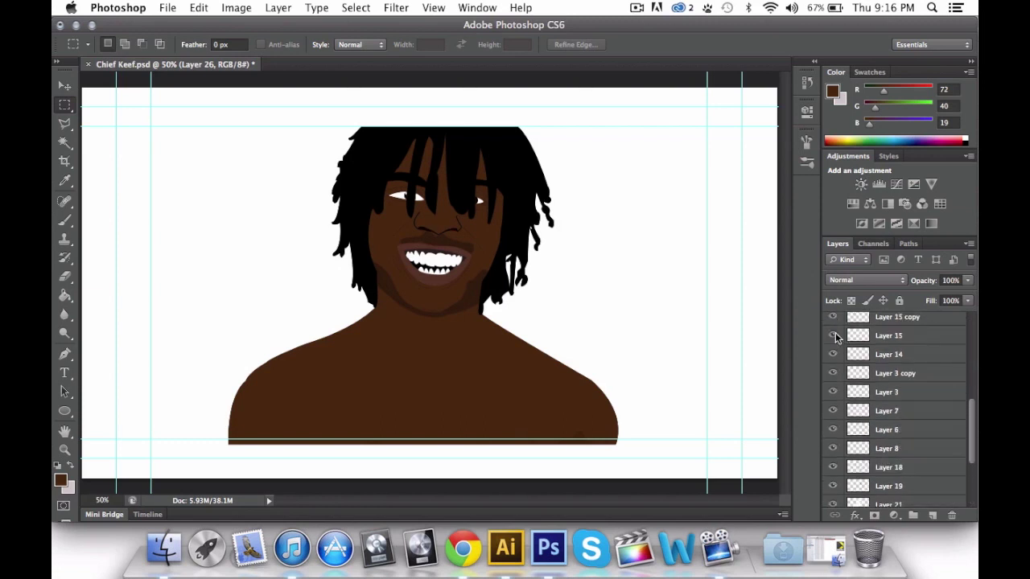
scroll(834, 336, "down", 1)
left_click(833, 336)
left_click(834, 335)
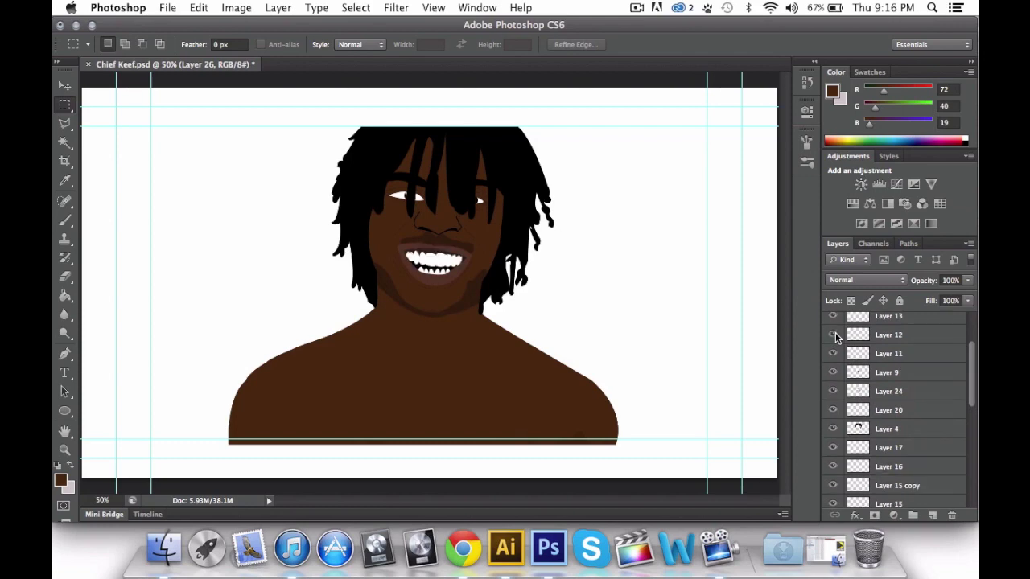
scroll(834, 336, "up", 10)
left_click(833, 337)
left_click(834, 338)
scroll(835, 338, "up", 1)
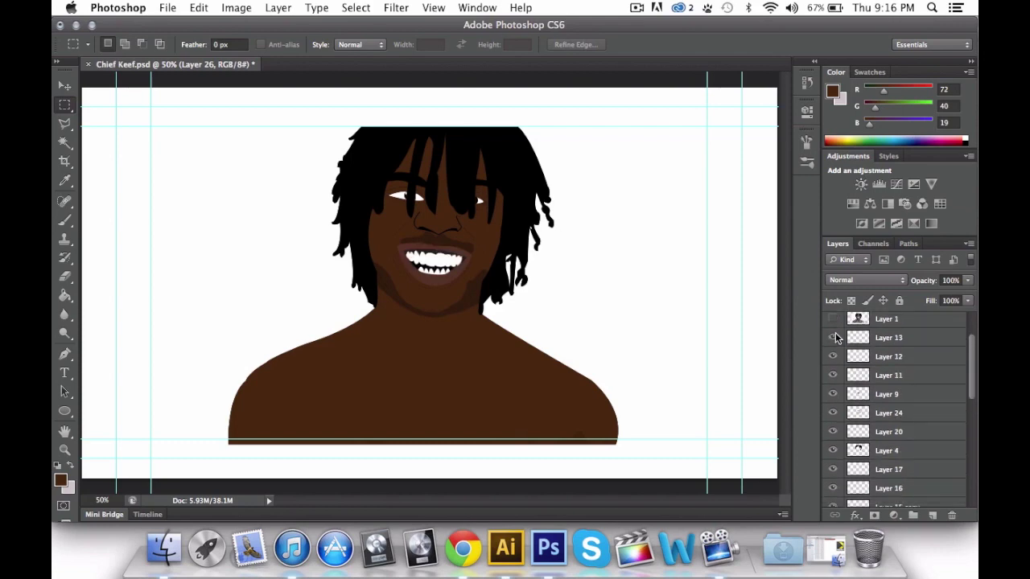
left_click(834, 337)
left_click(833, 338)
scroll(835, 338, "up", 3)
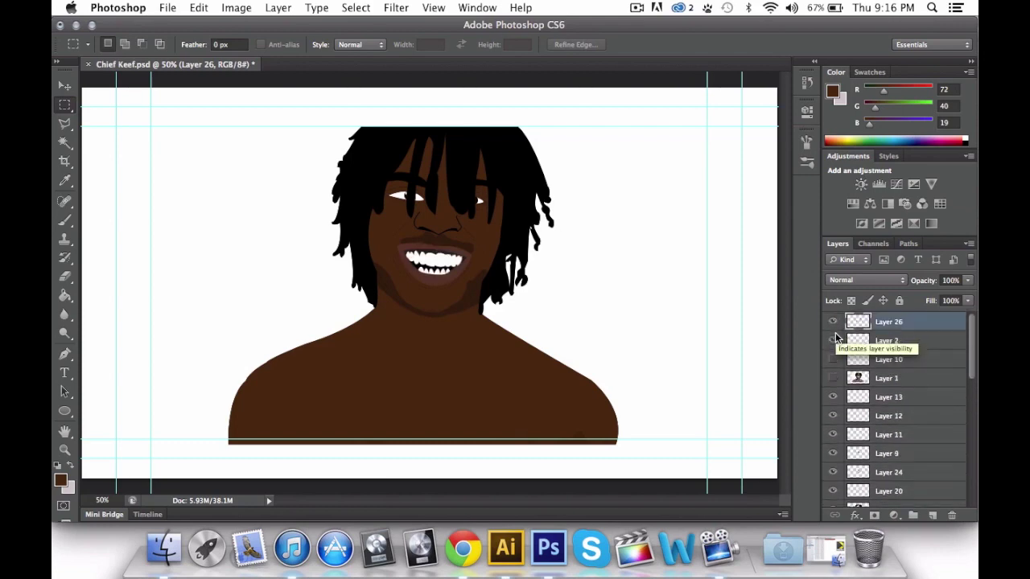
scroll(835, 332, "down", 15)
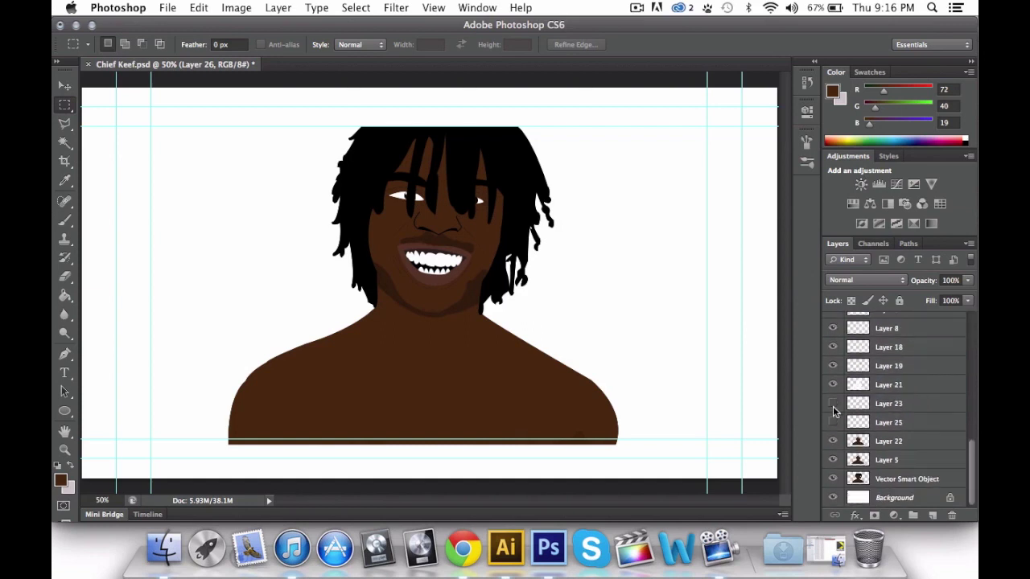
left_click(834, 385)
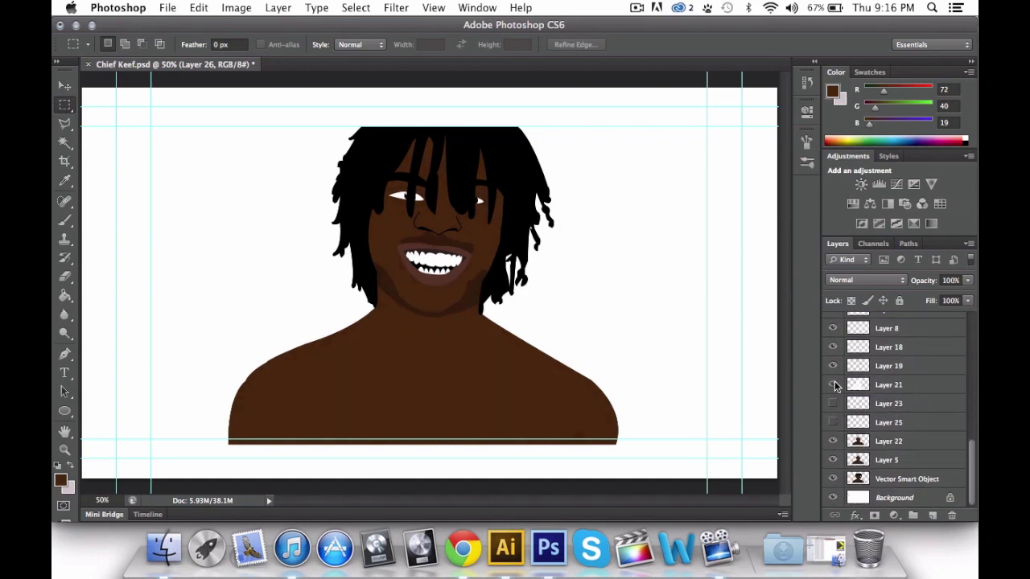
left_click(834, 459)
scroll(867, 424, "up", 15)
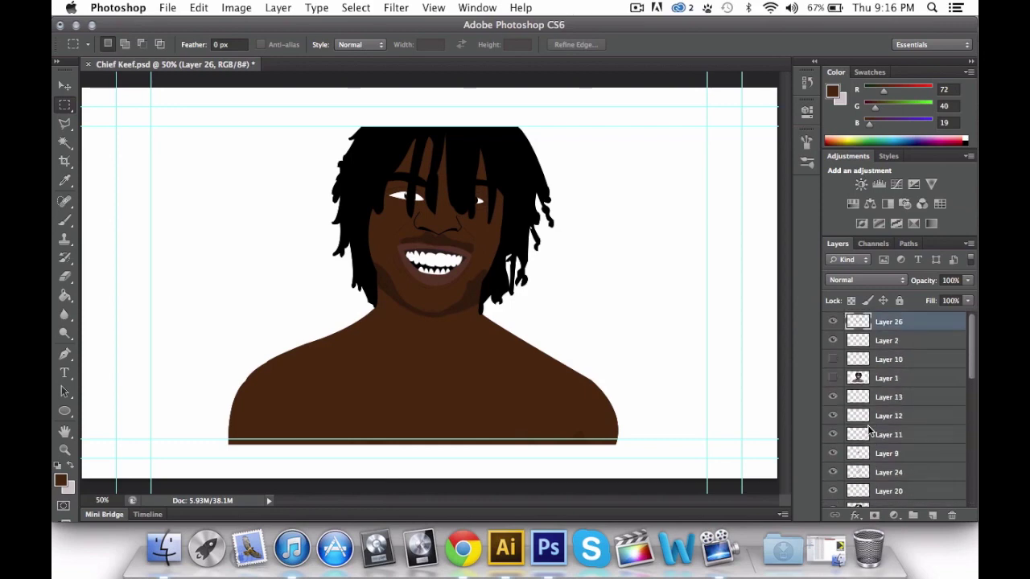
Hide and show Layers 26, 2, 13, 12, 11, 9 and 24 one by one to identify the part each holds
left_click(832, 322)
left_click(832, 321)
left_click(832, 324)
left_click_drag(833, 341, 834, 324)
left_click(833, 397)
left_click(833, 397)
left_click(833, 415)
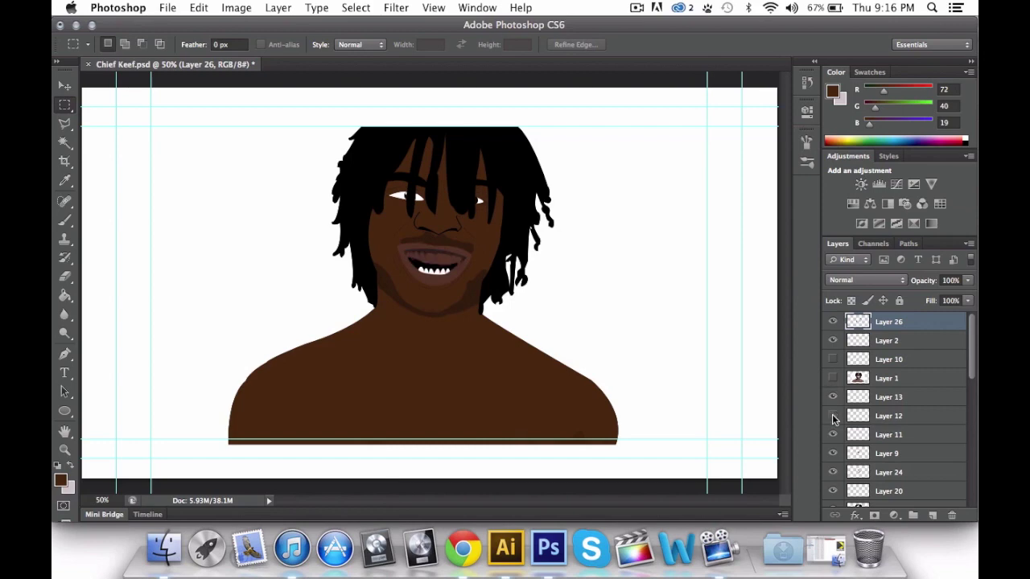
left_click(832, 415)
left_click(832, 434)
left_click(832, 433)
left_click(832, 453)
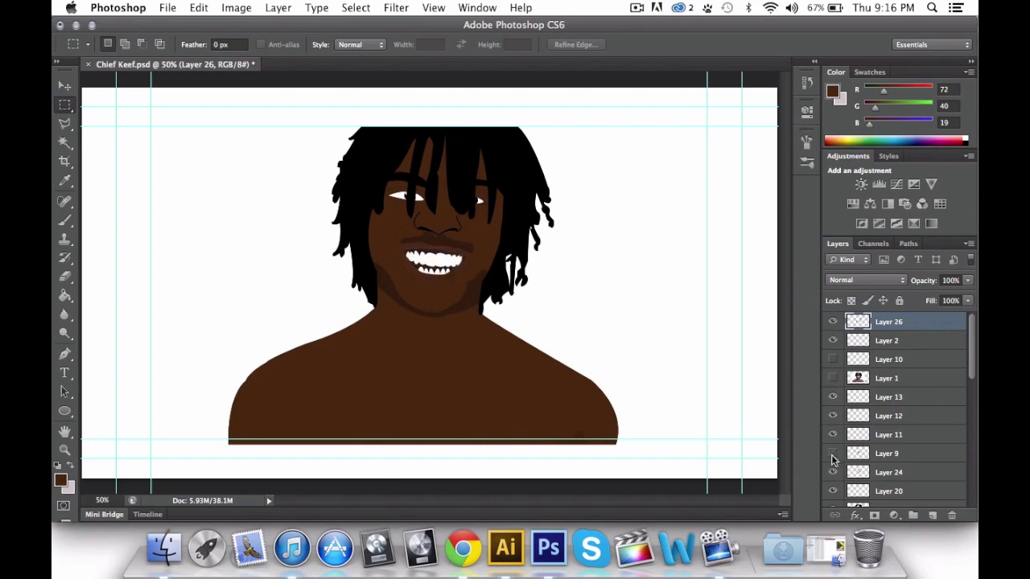
left_click(832, 453)
left_click(832, 472)
left_click(833, 472)
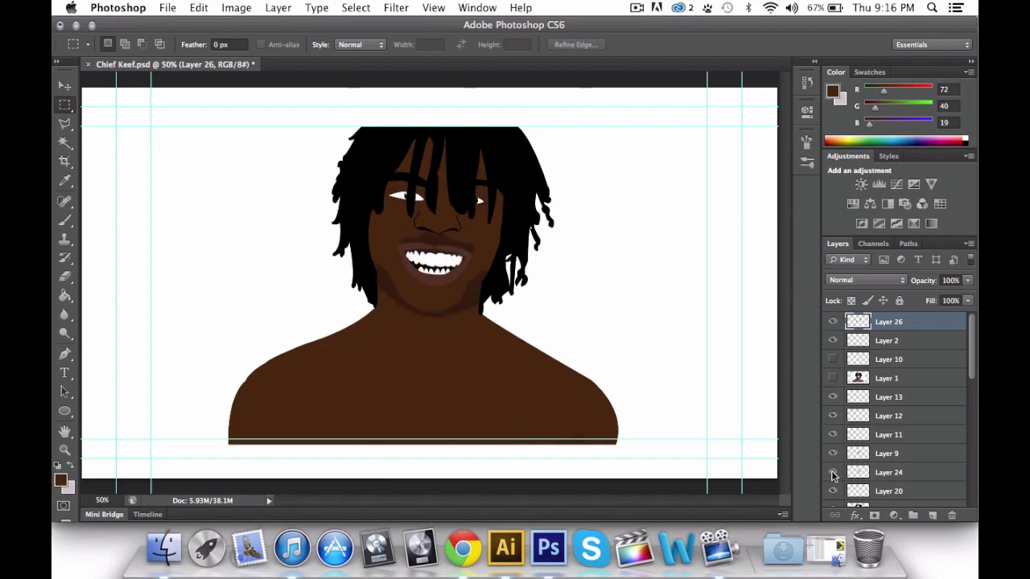
Hide the existing facial hair on Layer 24 and add a new empty layer directly below Layer 1
left_click(909, 475)
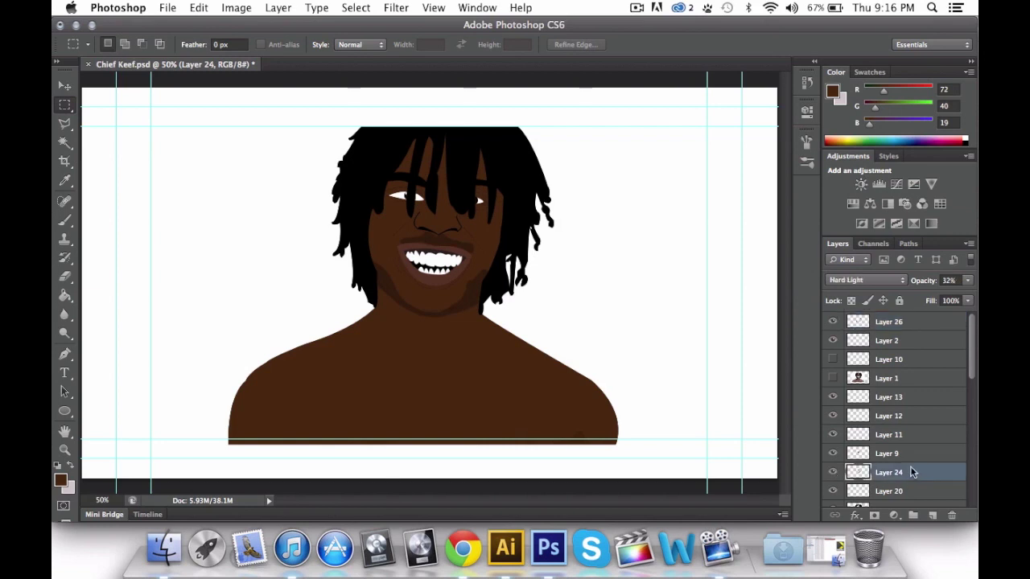
left_click(832, 473)
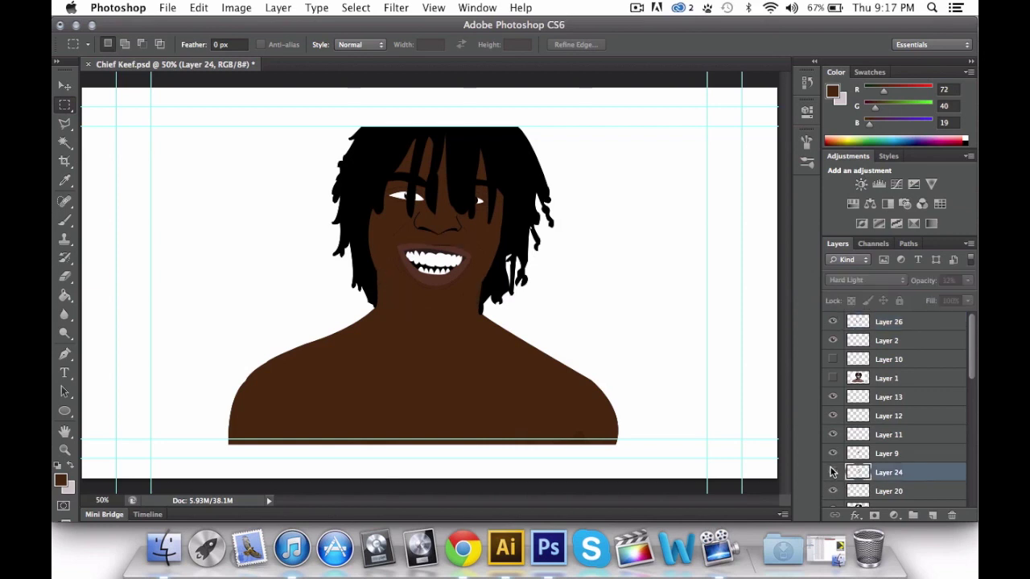
left_click(933, 515)
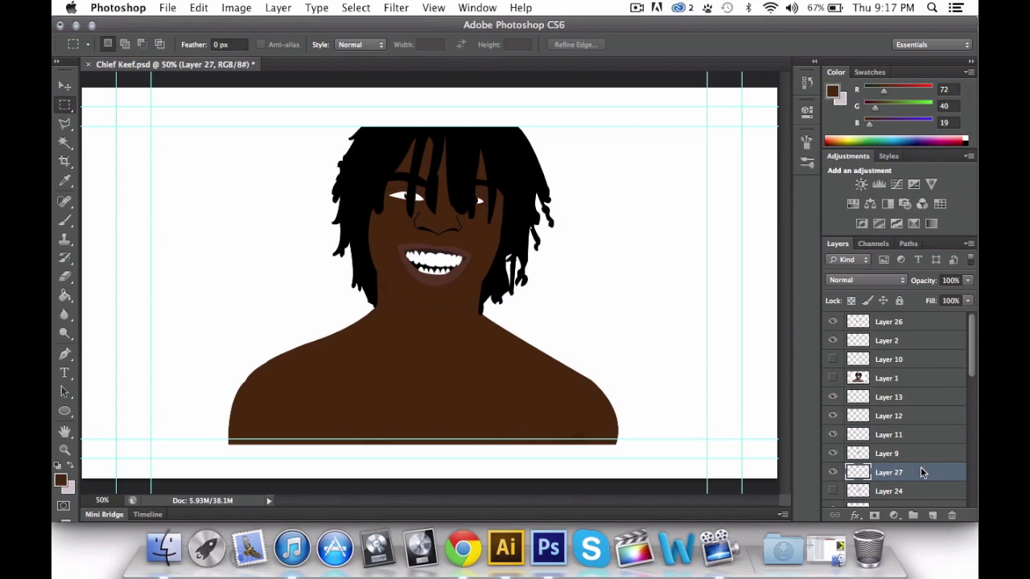
left_click_drag(921, 472, 908, 383)
Show the reference photo on Layer 1 and set up the Brush with black (RGB 0, 0, 0) as foreground colour
left_click(833, 378)
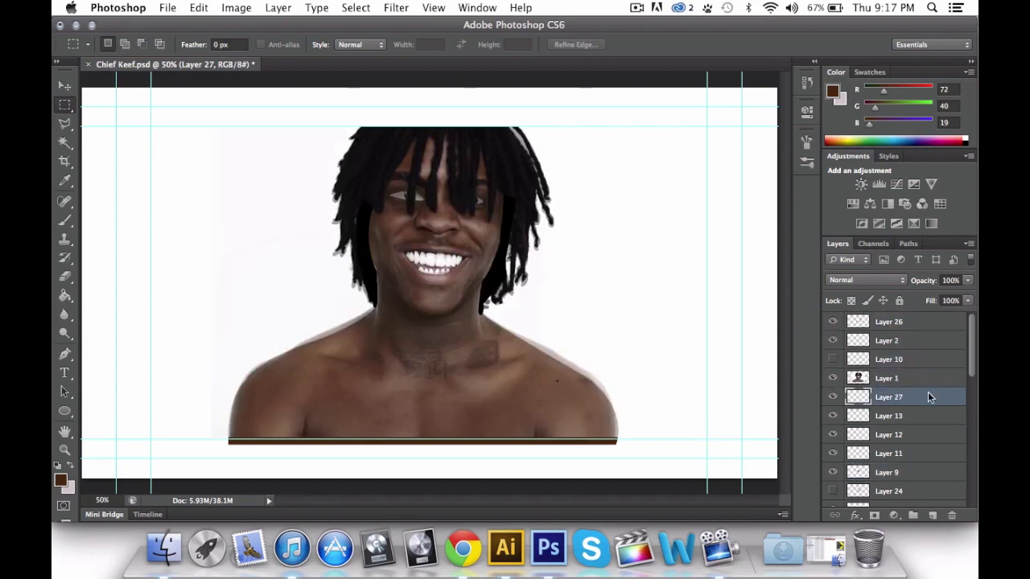
left_click(64, 221)
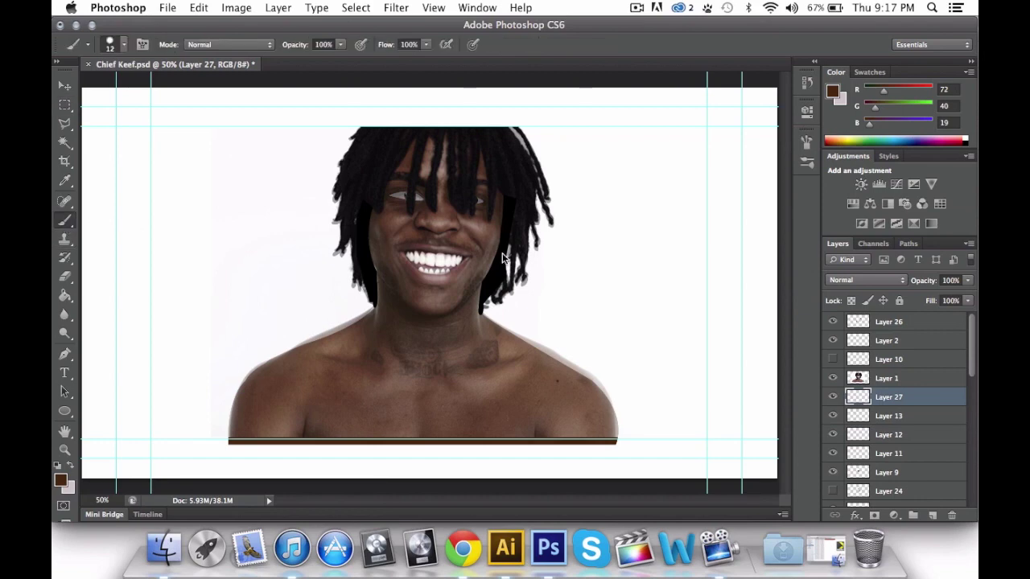
left_click(65, 451)
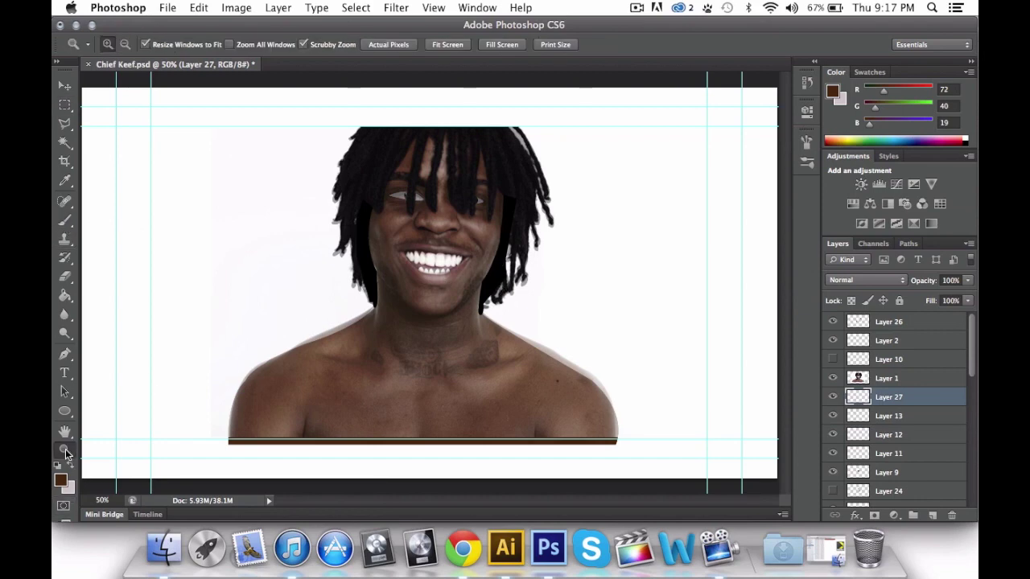
left_click_drag(410, 258, 501, 262)
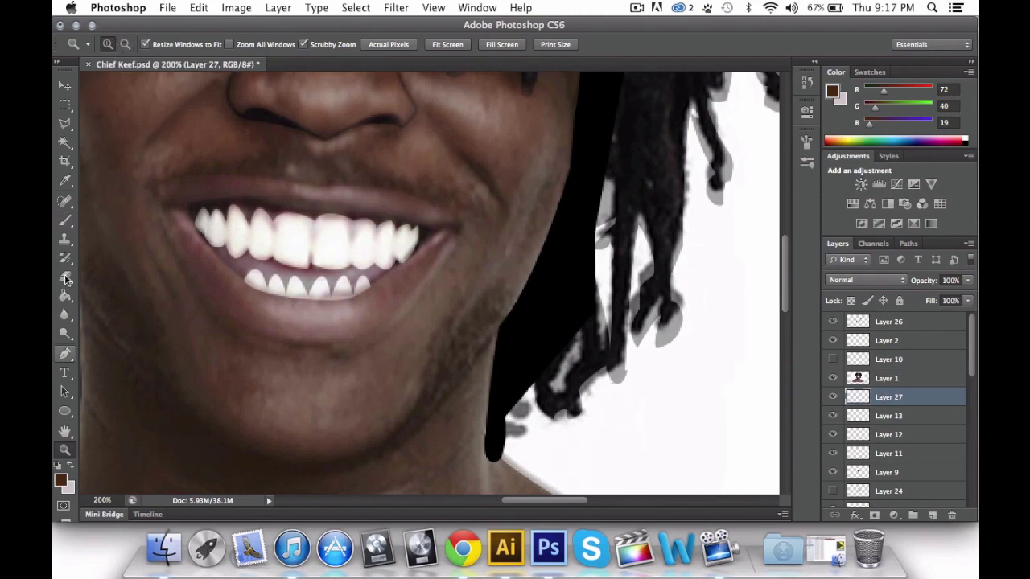
left_click(66, 221)
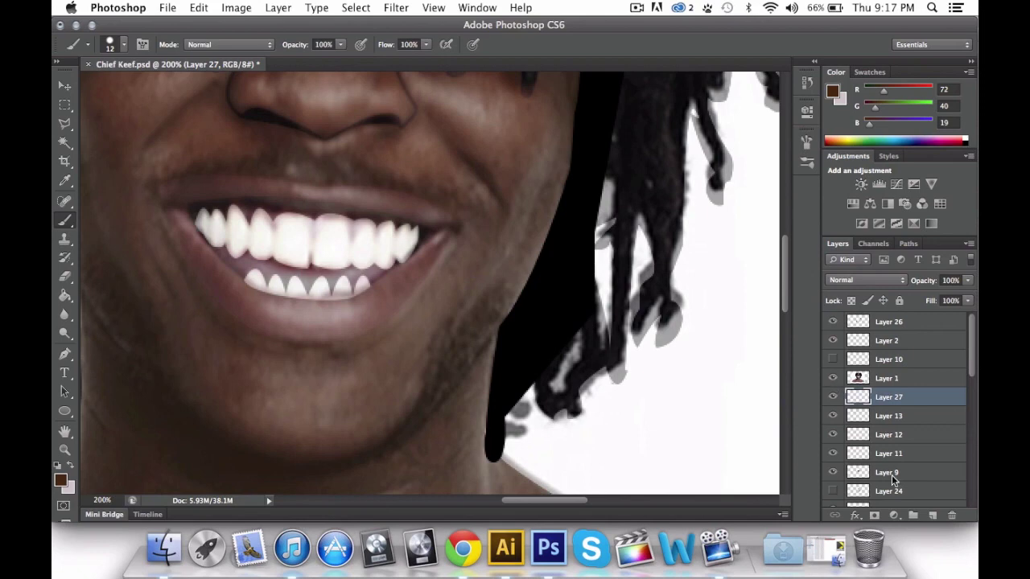
left_click(60, 479)
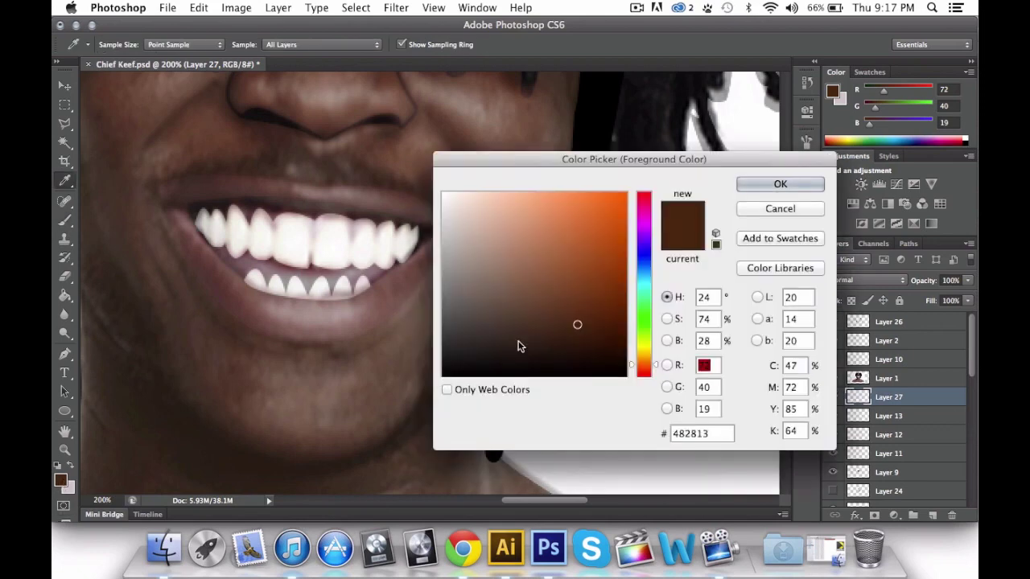
left_click_drag(517, 345, 359, 399)
left_click(754, 183)
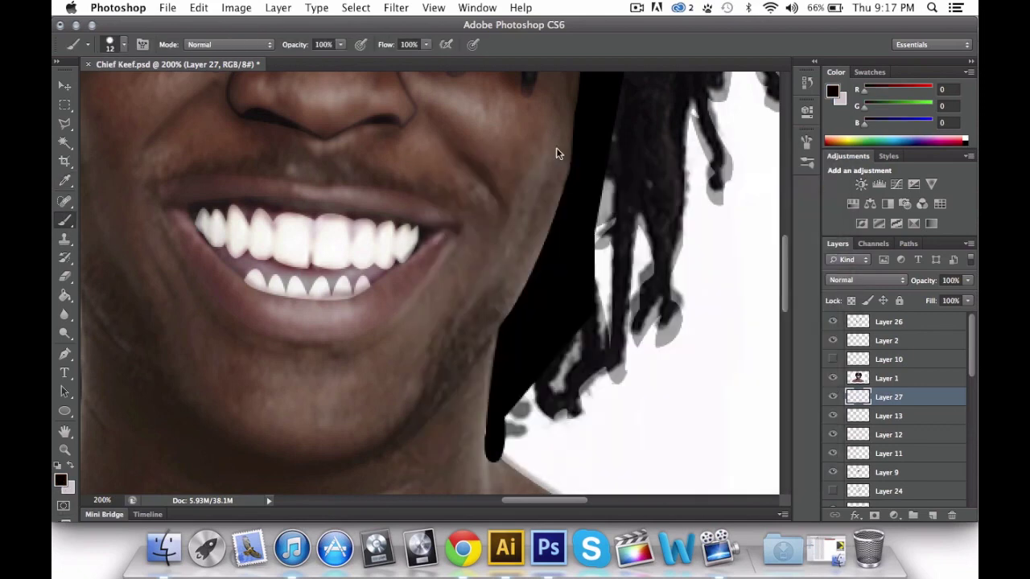
Paint the beard along both sides of the jaw and the moustache over the photo with the 12 px black brush
left_click_drag(567, 137, 563, 169)
mouse_move(537, 227)
left_mouse_down()
mouse_move(543, 188)
mouse_move(514, 262)
mouse_move(433, 376)
left_mouse_up()
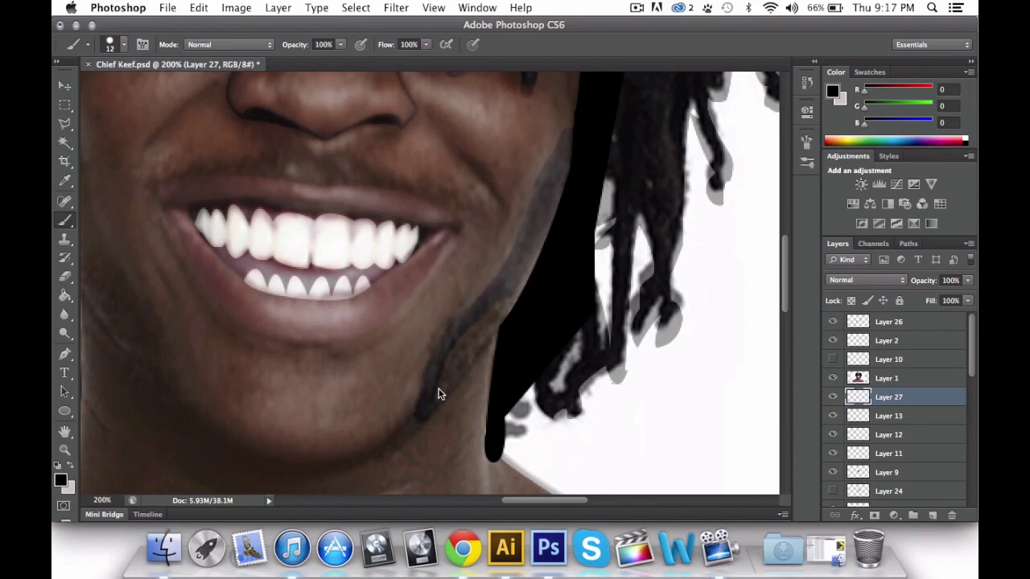
left_click_drag(481, 341, 538, 253)
mouse_move(501, 289)
left_mouse_down()
mouse_move(407, 426)
mouse_move(339, 470)
mouse_move(279, 469)
mouse_move(206, 435)
mouse_move(169, 387)
mouse_move(148, 331)
left_mouse_up()
scroll(138, 309, "left", 5)
scroll(138, 309, "up", 2)
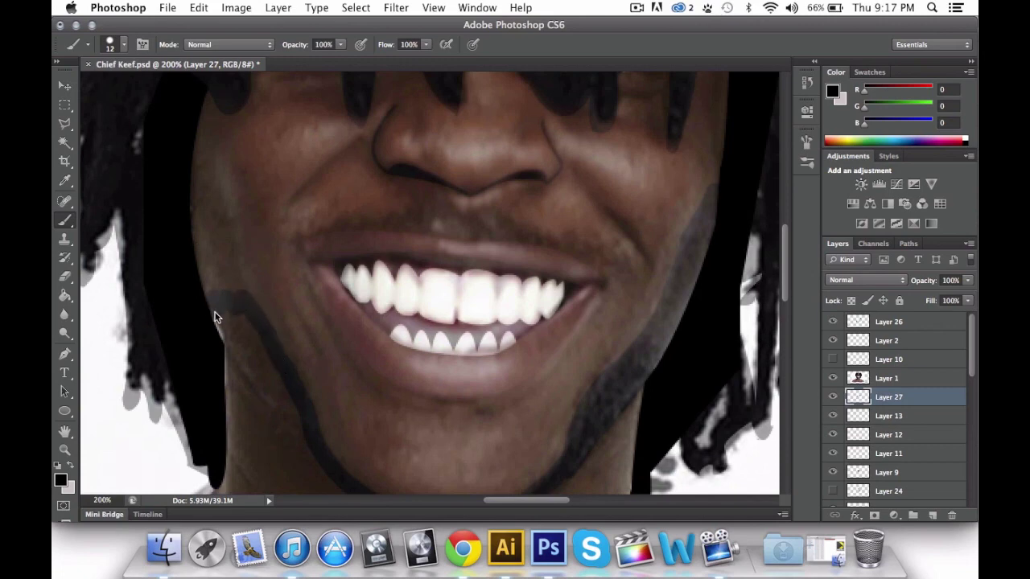
mouse_move(226, 328)
left_mouse_down()
mouse_move(308, 444)
mouse_move(252, 327)
mouse_move(252, 349)
mouse_move(218, 328)
left_mouse_up()
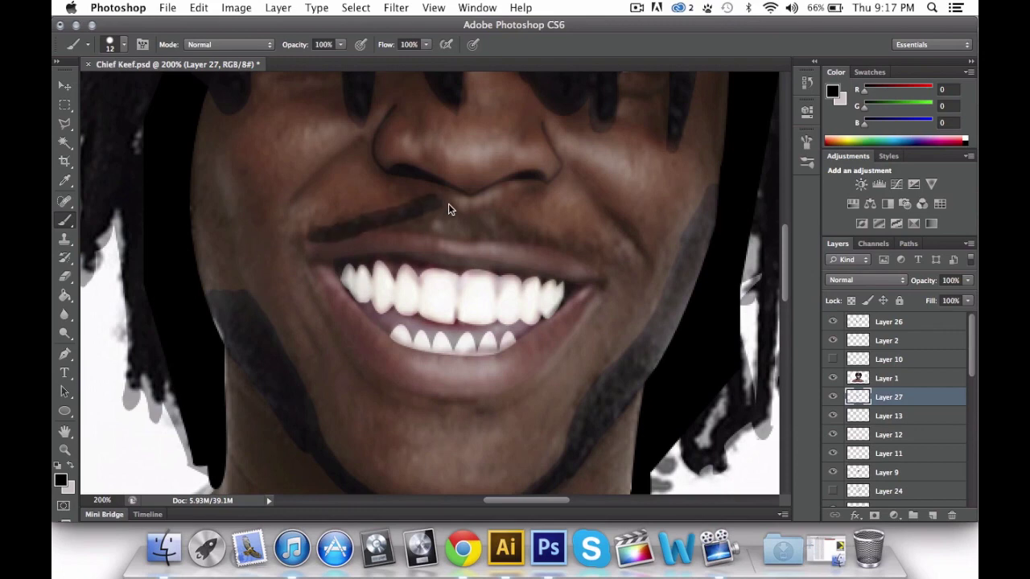
mouse_move(541, 241)
left_mouse_down()
mouse_move(605, 258)
mouse_move(555, 247)
left_mouse_up()
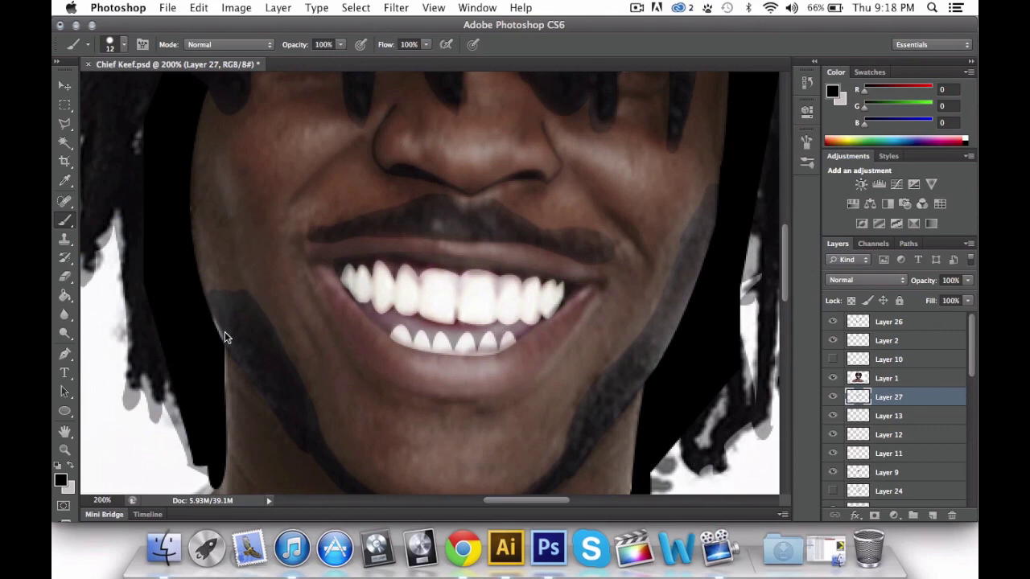
Move the new facial-hair layer directly below Layer 4 and hide the reference photo on Layer 1
left_click_drag(934, 391, 939, 455)
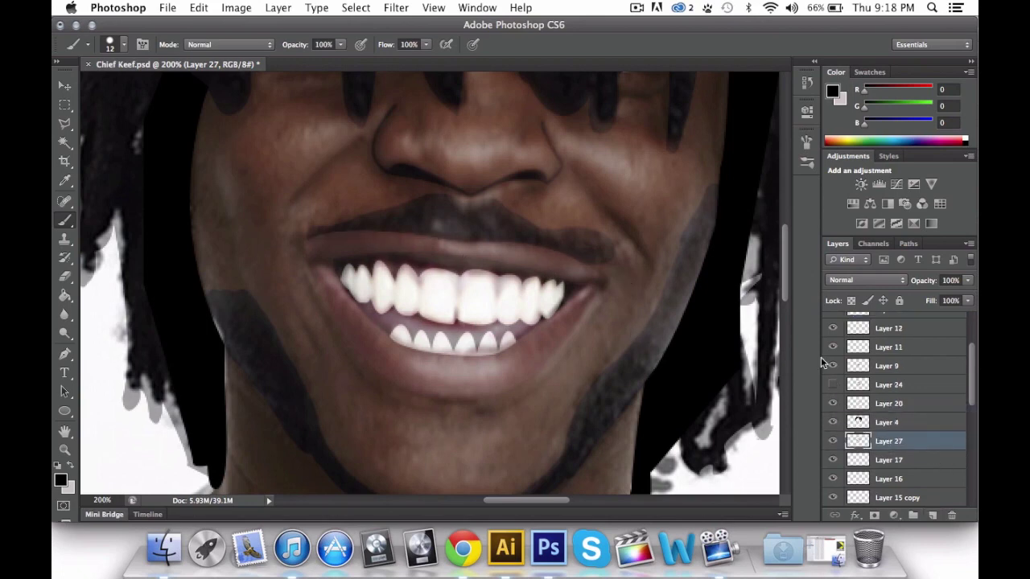
scroll(853, 406, "up", 3)
left_click(833, 377)
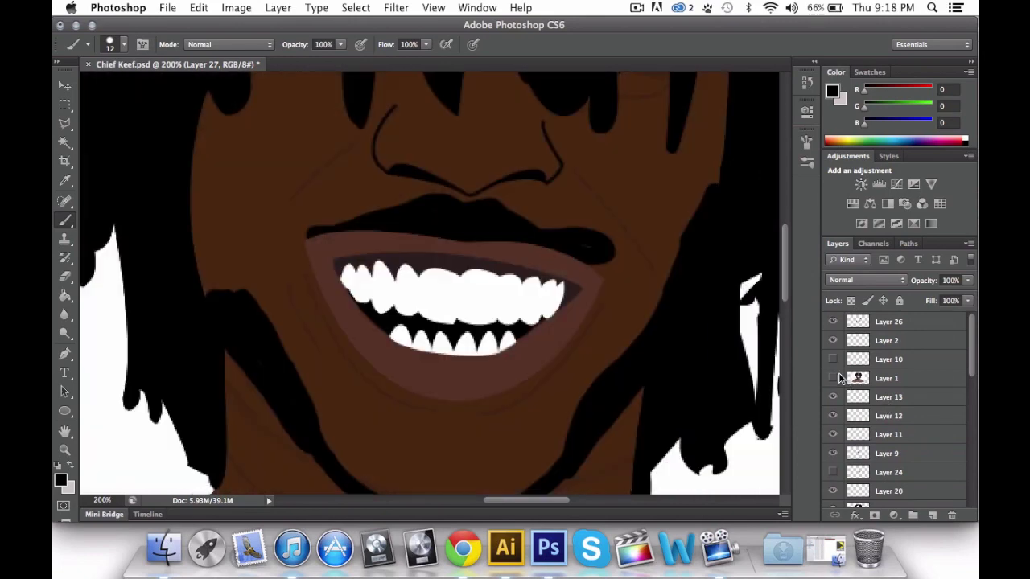
Apply the Add Noise filter to the facial hair on Layer 27 with amount 14% and Gaussian distribution
scroll(892, 374, "down", 5)
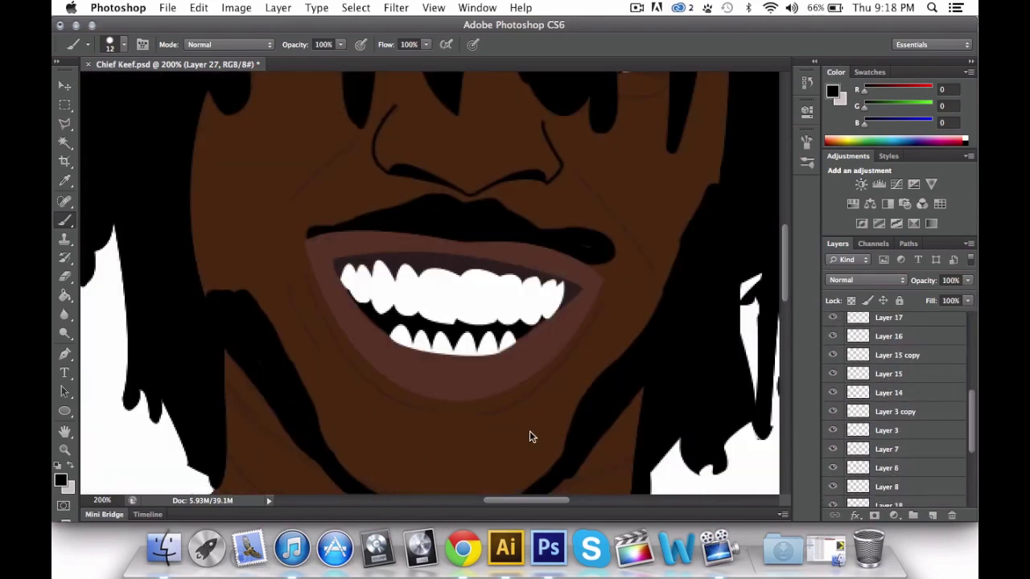
scroll(555, 422, "down", 2)
left_click_drag(587, 402, 552, 420)
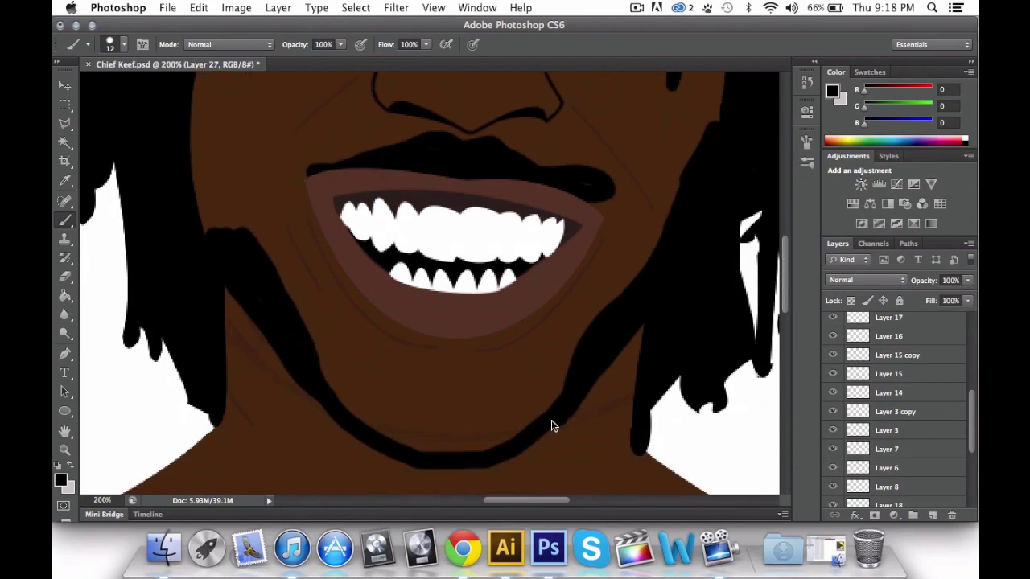
scroll(548, 364, "up", 2)
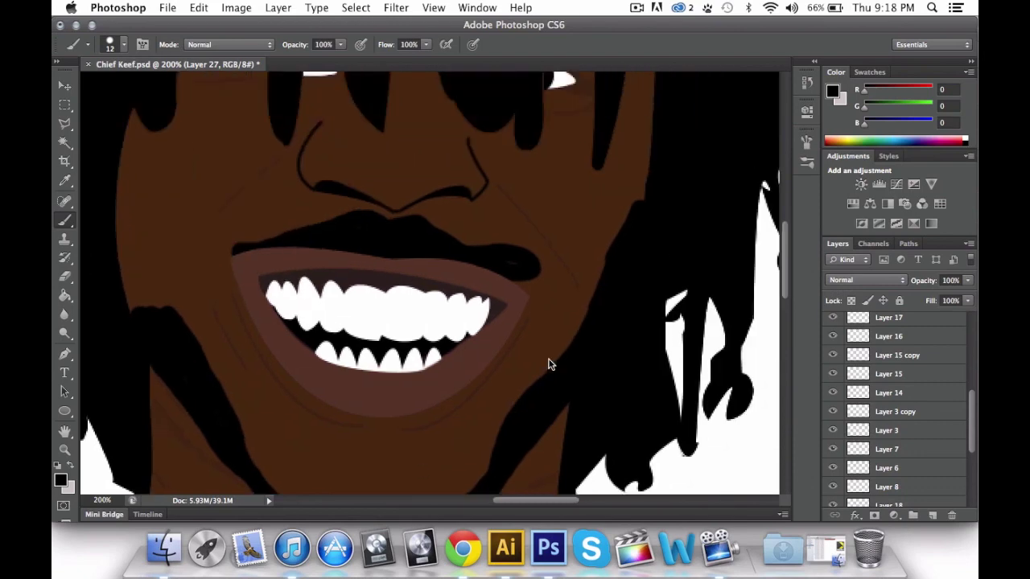
scroll(914, 379, "down", 3)
scroll(914, 379, "up", 5)
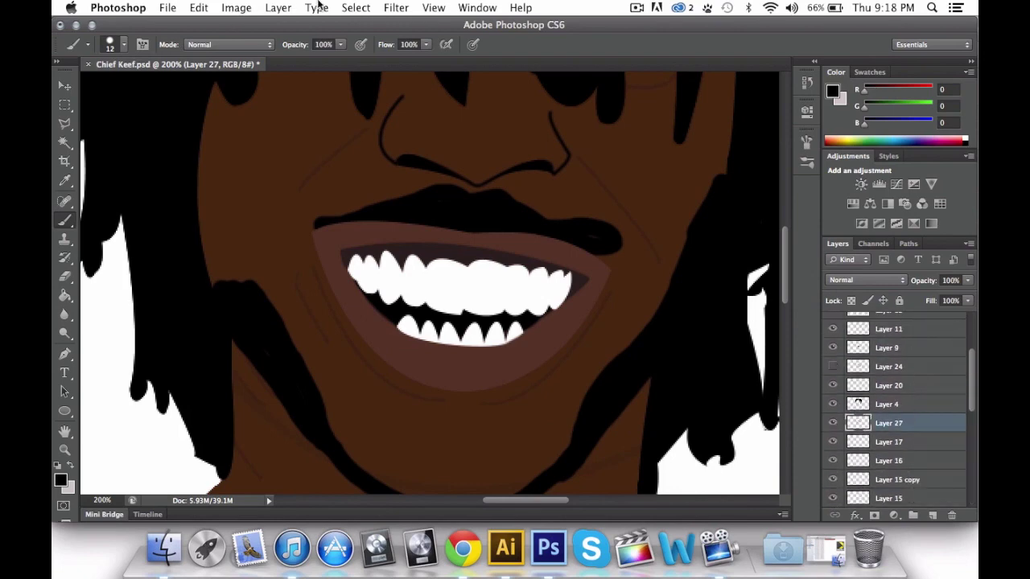
left_click(395, 8)
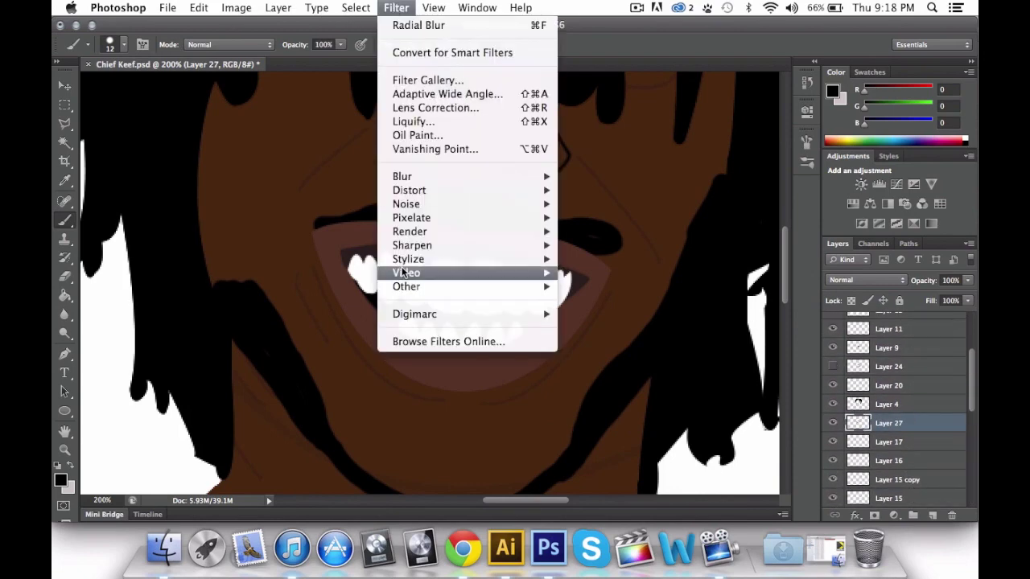
mouse_move(478, 204)
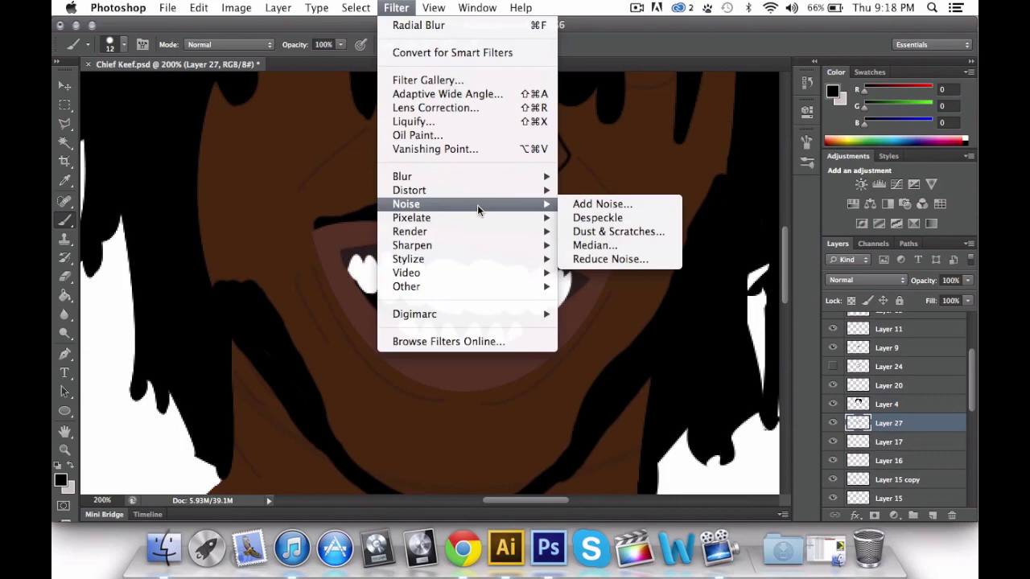
left_click(640, 203)
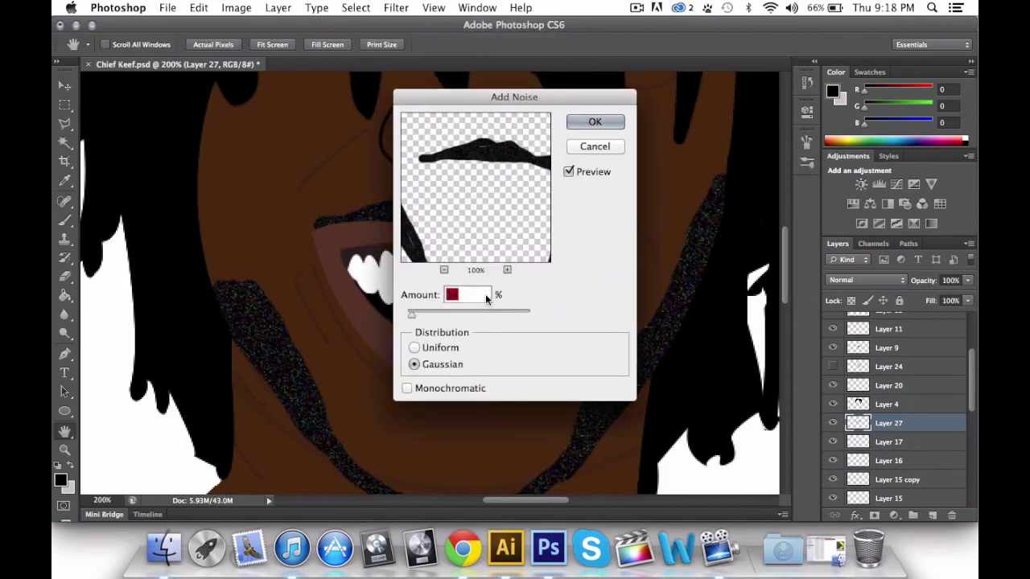
type("14")
left_click(414, 365)
left_click(607, 126)
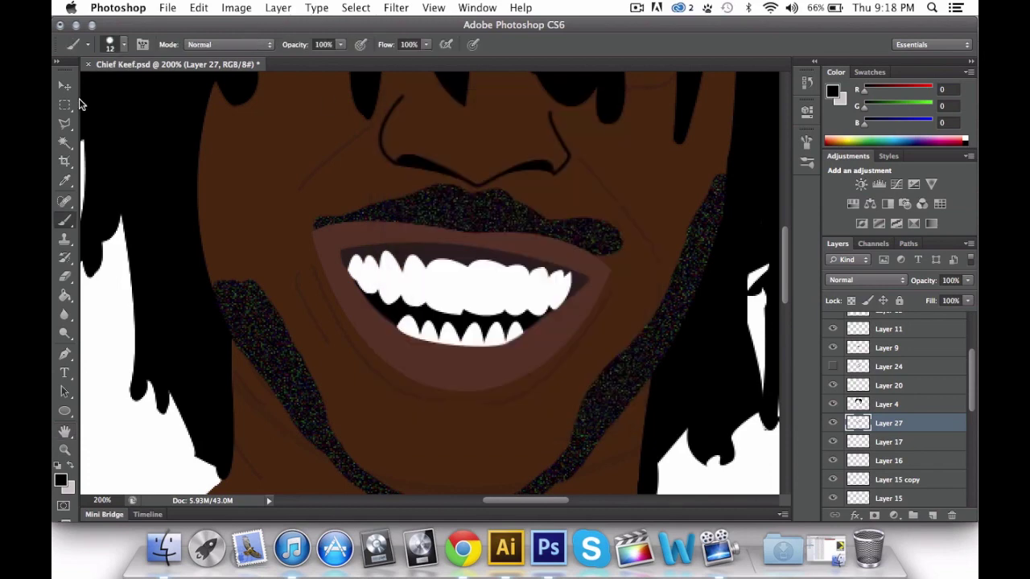
Draw an elliptical selection around the lower face that encloses the whole beard and moustache
left_click(66, 105)
left_click_drag(66, 105, 628, 430)
scroll(257, 177, "down", 1)
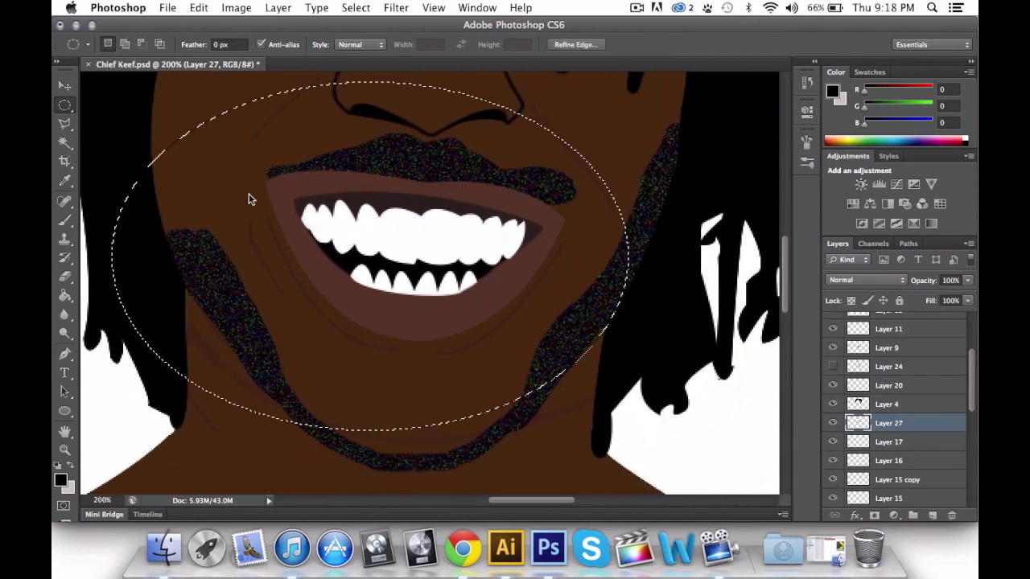
left_click(64, 450)
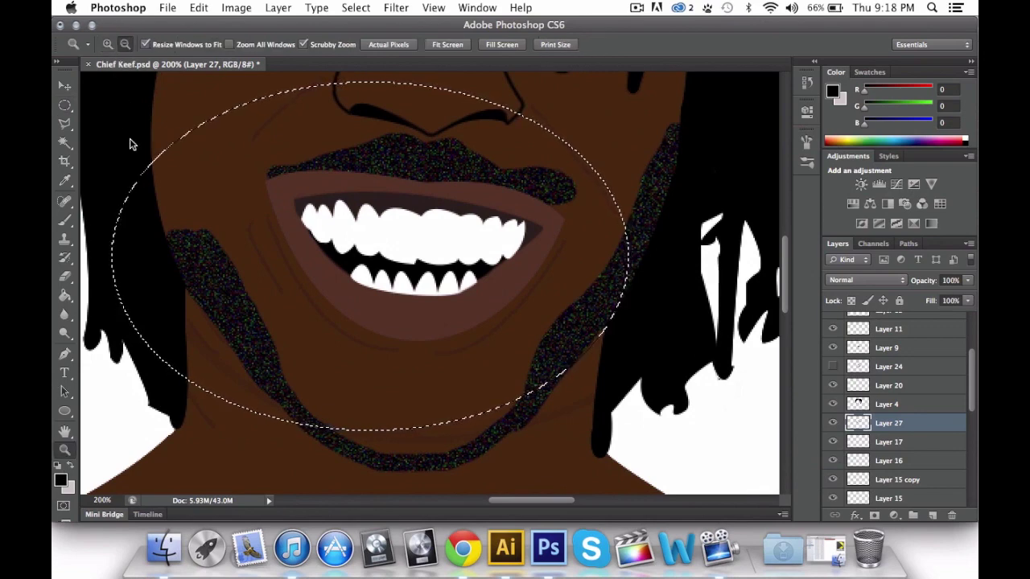
left_click(125, 120, "alt")
left_click(64, 103)
left_click_drag(112, 92, 437, 313)
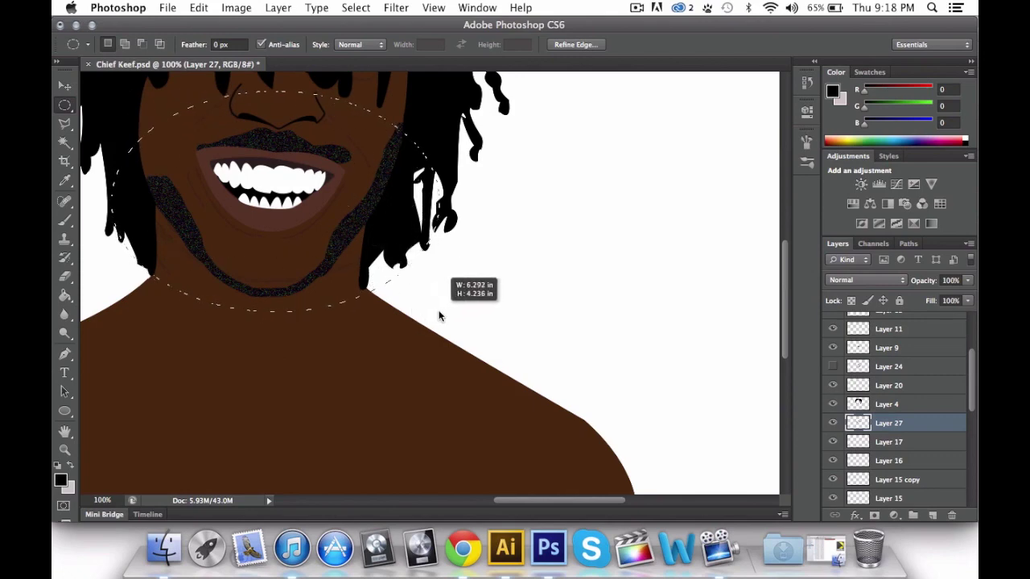
left_click_drag(509, 314, 120, 93)
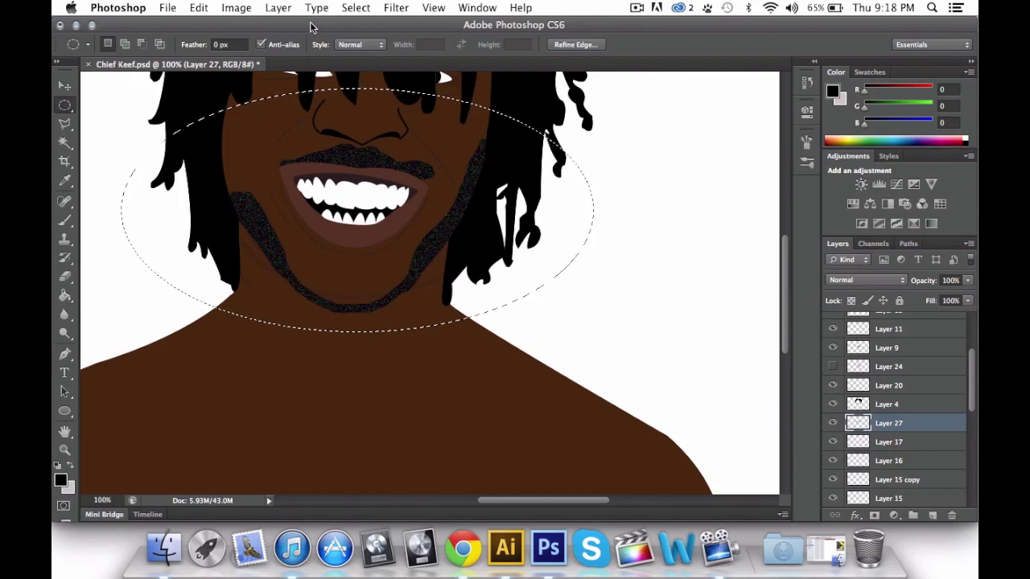
Apply a Radial Blur with amount 5, Zoom method and Best quality to the selected facial hair, and clear the selection
left_click(396, 9)
mouse_move(438, 175)
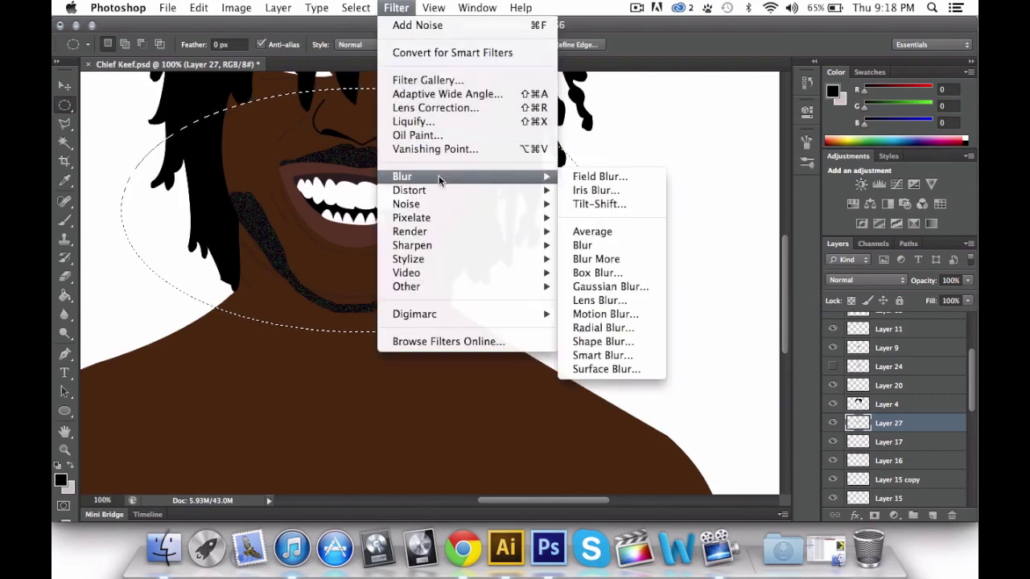
left_click(600, 327)
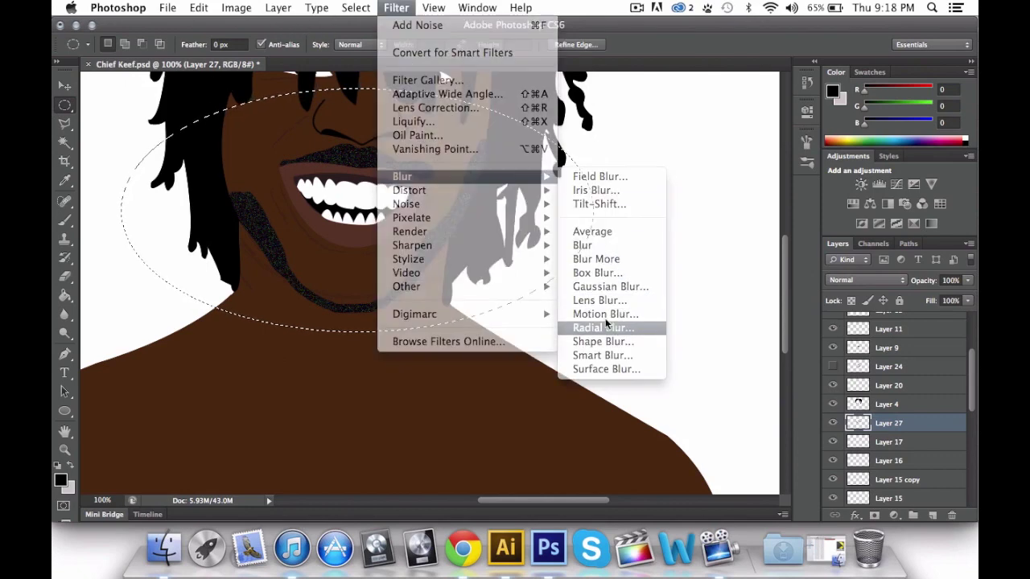
type("6")
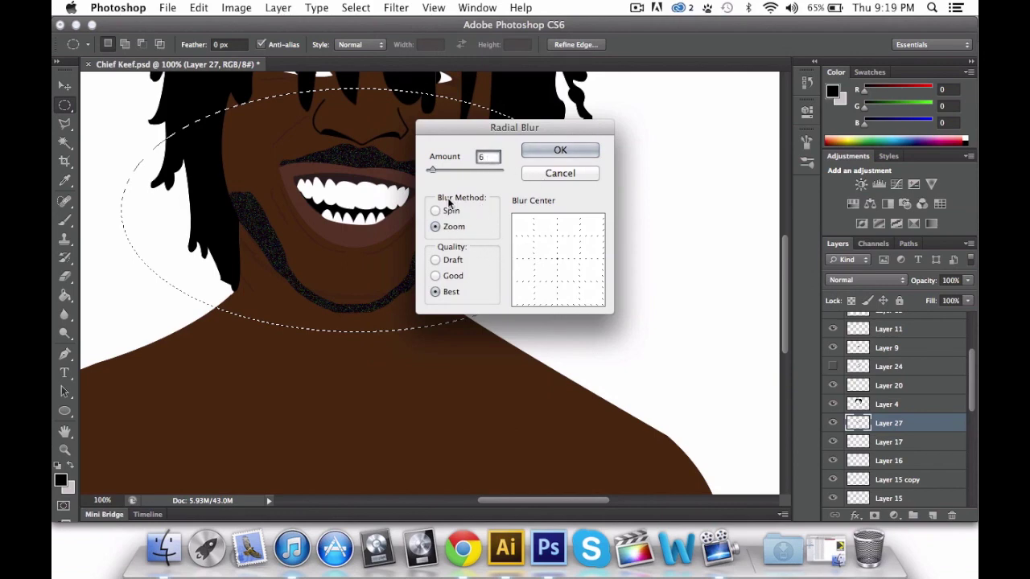
type("5")
left_click(580, 153)
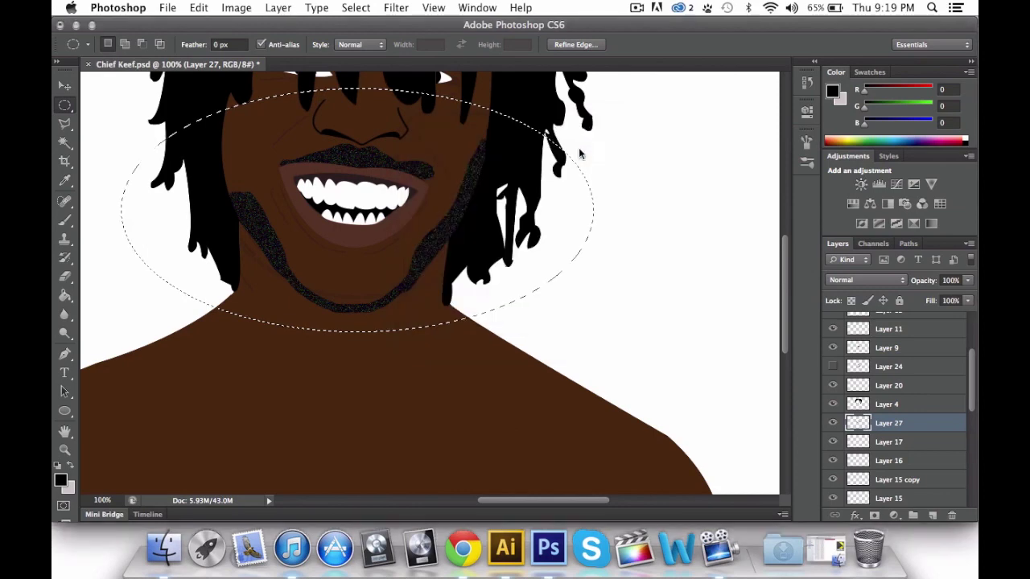
left_click(270, 252)
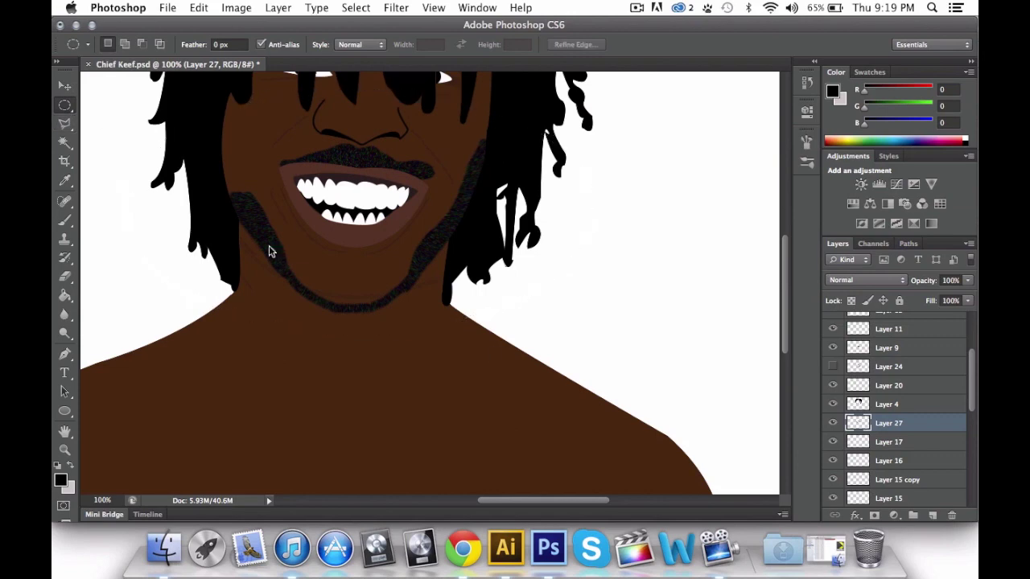
Set Layer 27 to the Hard Light blend mode and reduce its opacity to 19%
left_click(863, 280)
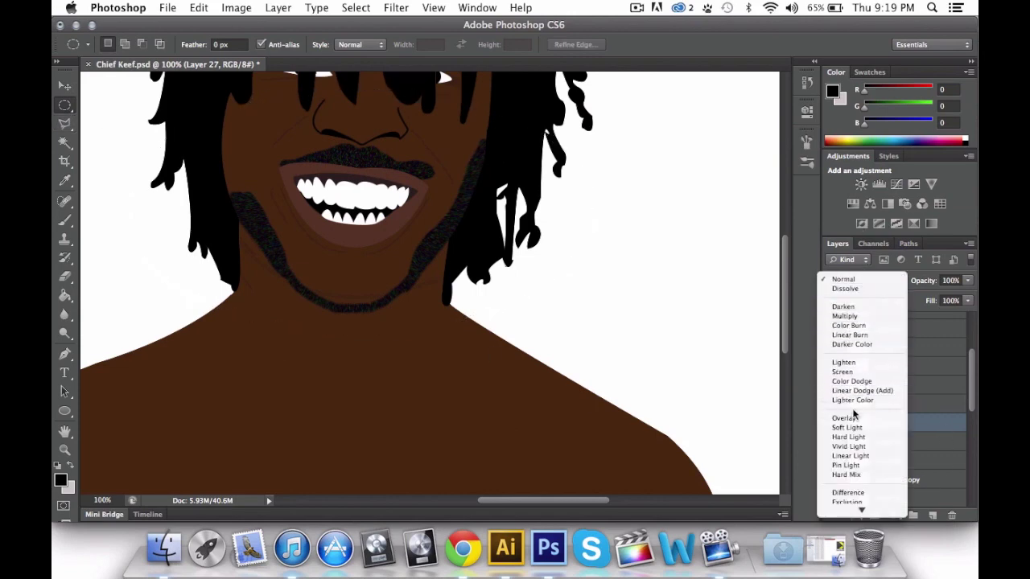
left_click(849, 436)
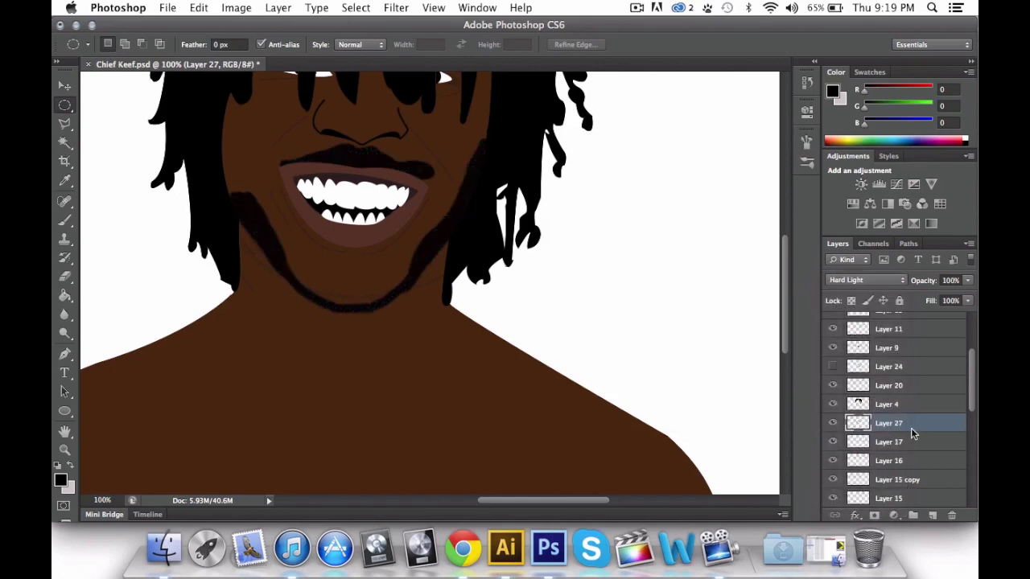
double_click(930, 431)
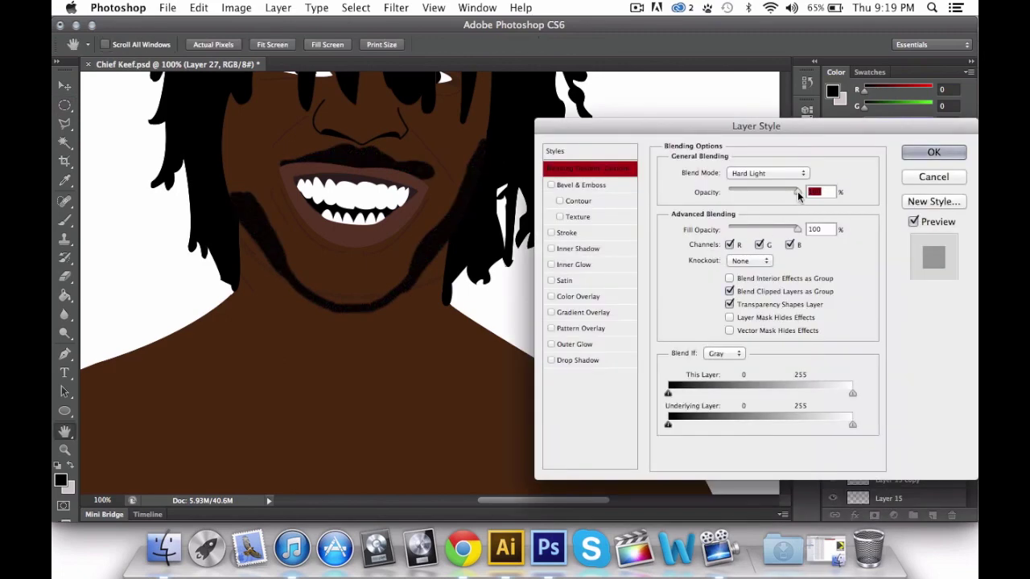
left_click_drag(797, 193, 739, 194)
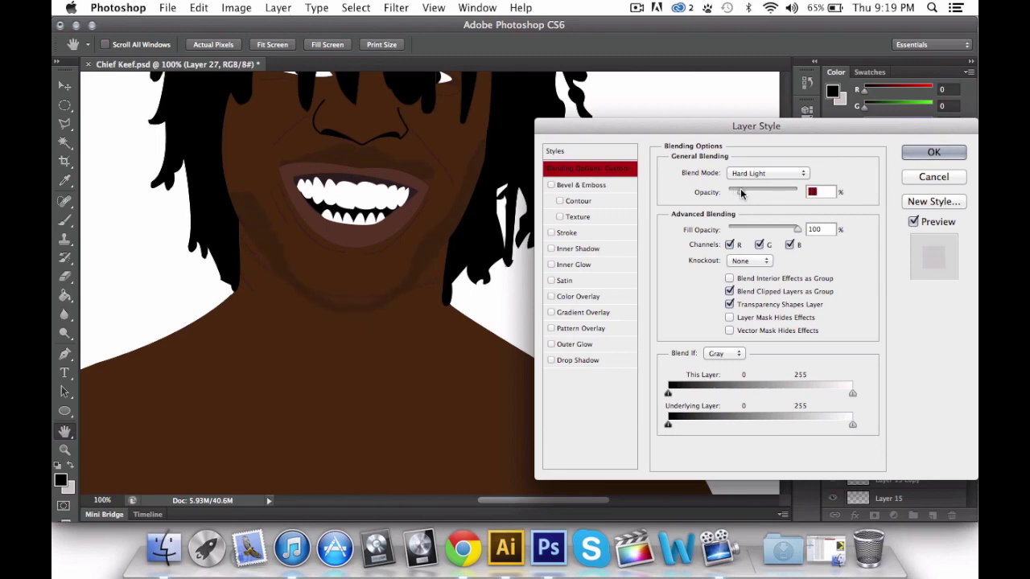
left_click(915, 158)
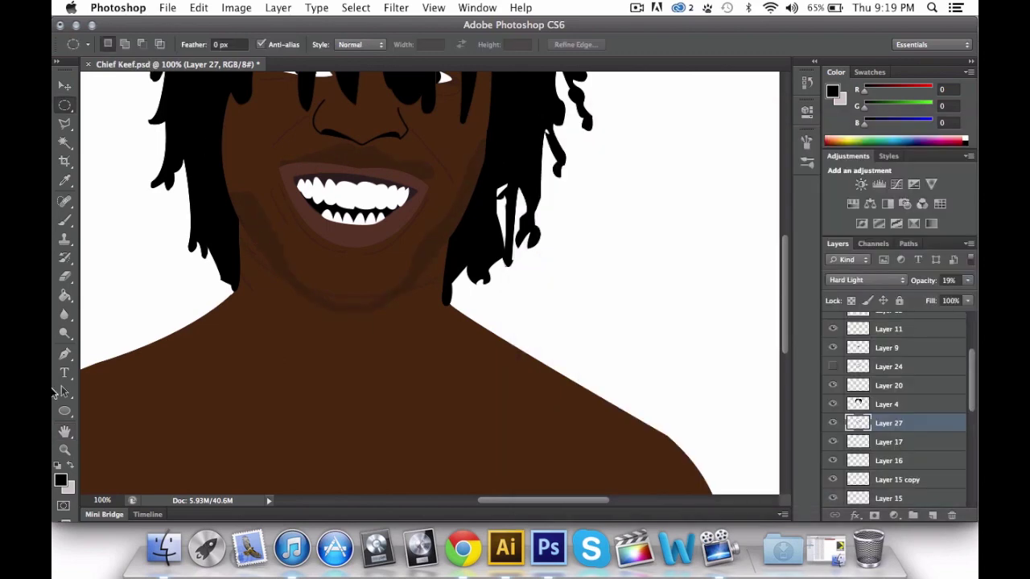
Examine the faded beard along the jaw up close and in the context of the whole portrait
left_click(64, 450)
left_click(394, 177)
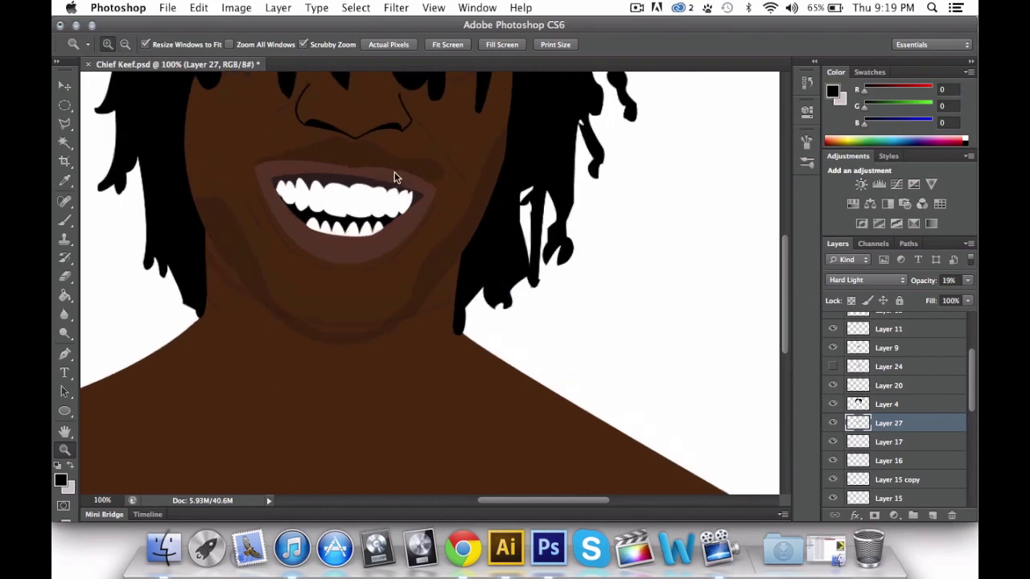
left_click(394, 177)
left_click(245, 197)
scroll(390, 354, "down", 8)
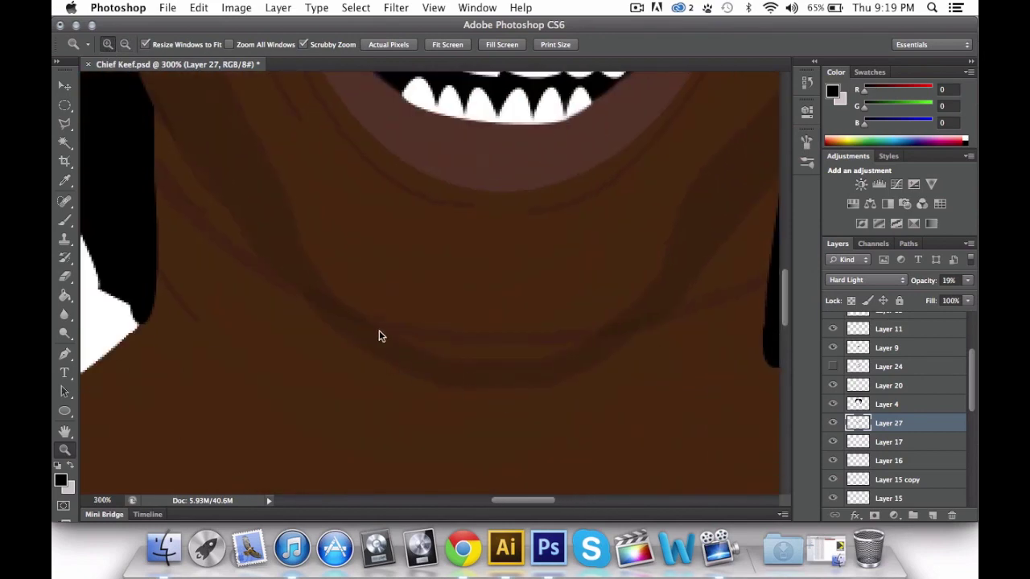
left_click(125, 41)
left_click(183, 129)
left_click(183, 129)
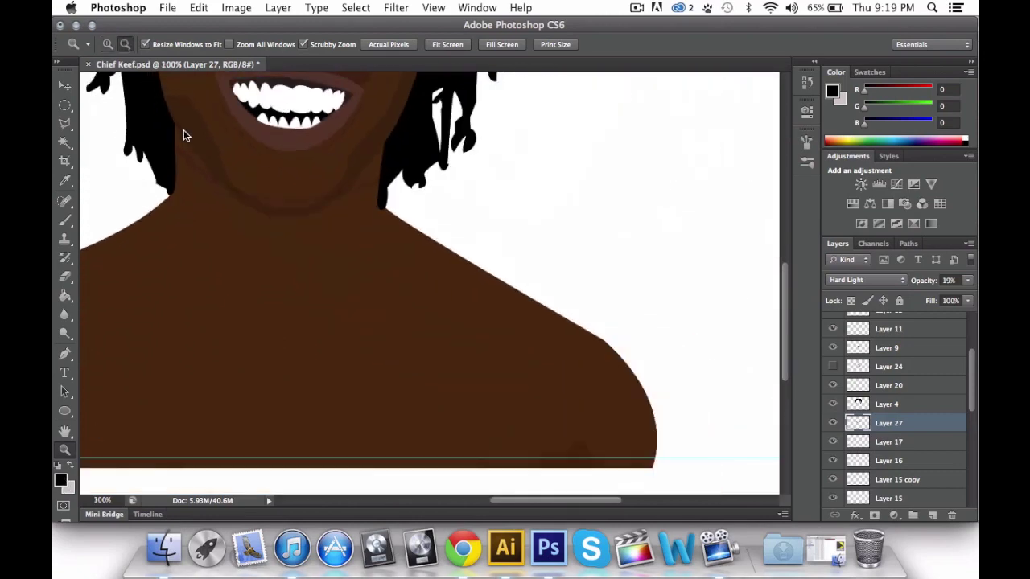
left_click(228, 178)
left_click(227, 178)
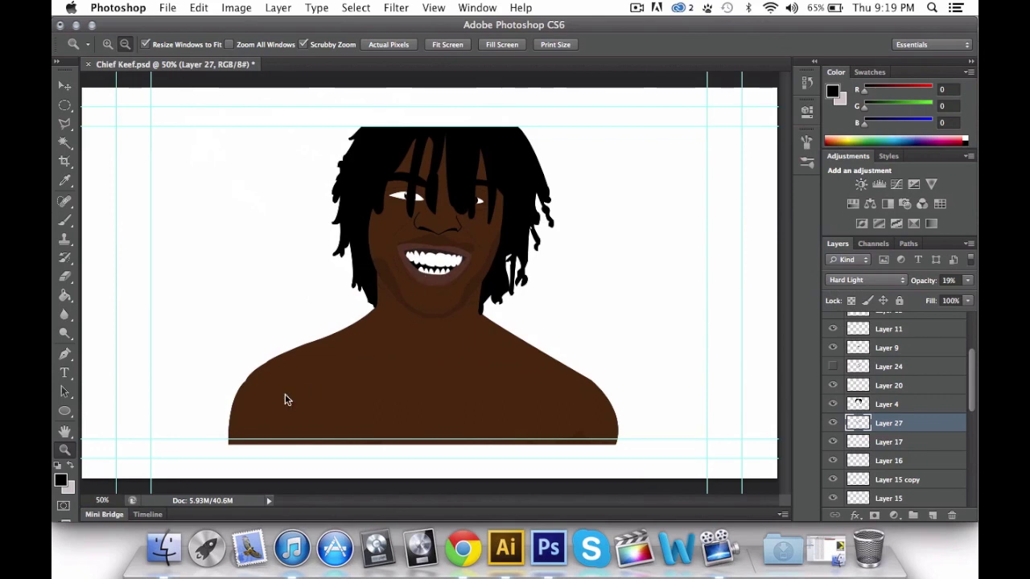
left_click(245, 410)
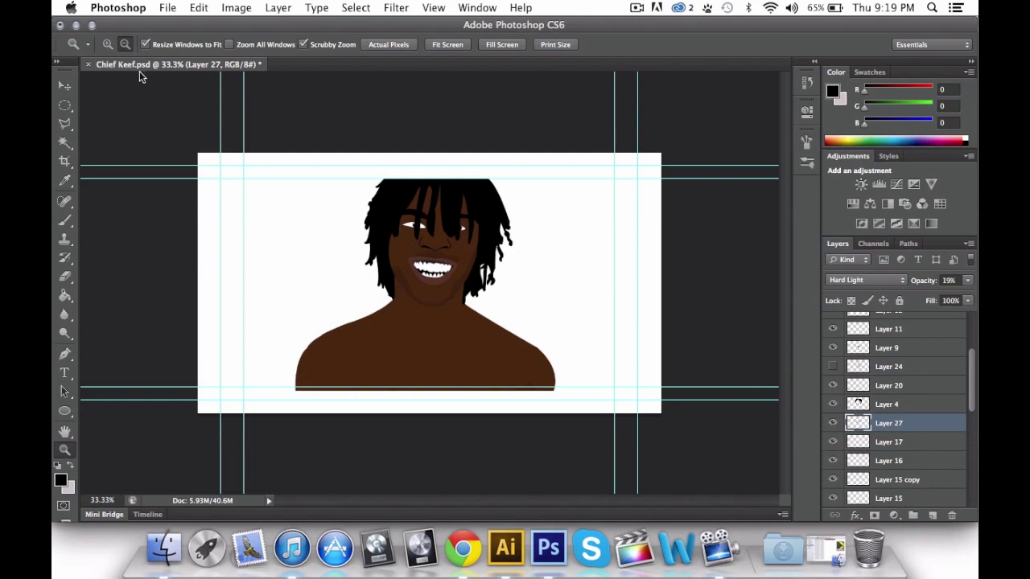
Check at several magnifications how the beard and moustache blend with the skin and the rest of the face
left_click(107, 44)
left_click(430, 306)
left_click(413, 222)
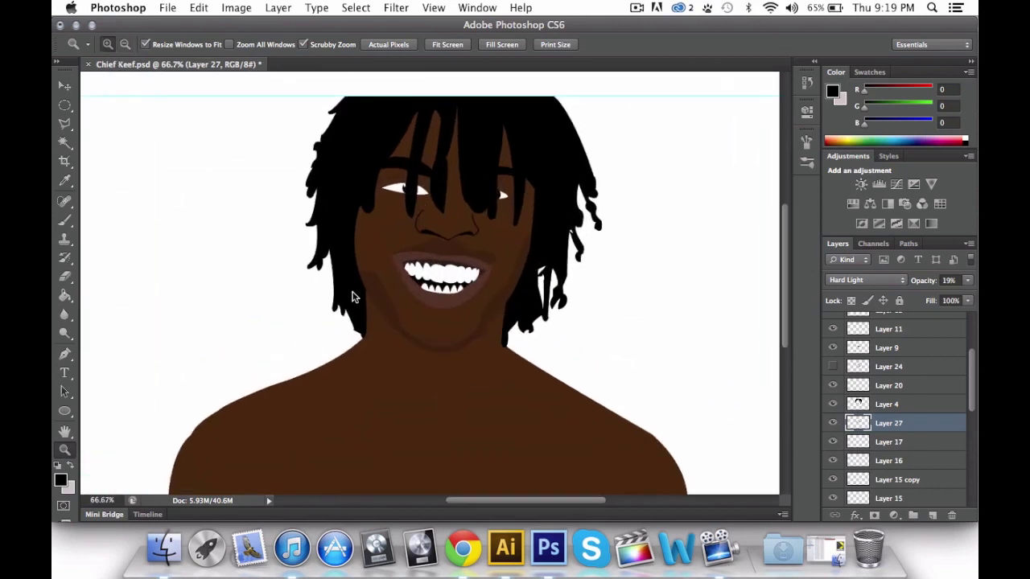
left_click(351, 216)
scroll(602, 285, "right", 3)
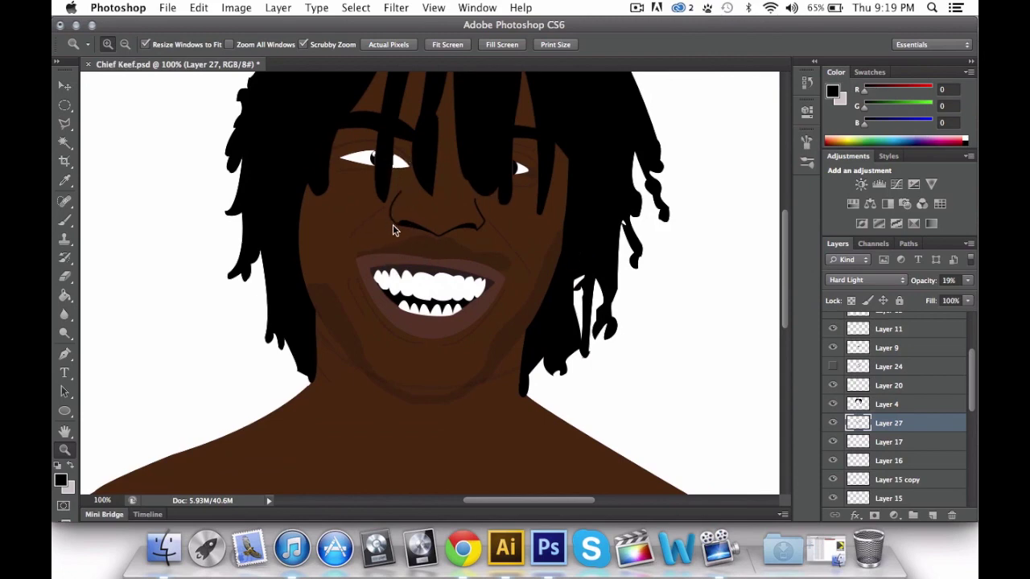
scroll(540, 242, "right", 2)
scroll(541, 241, "up", 2)
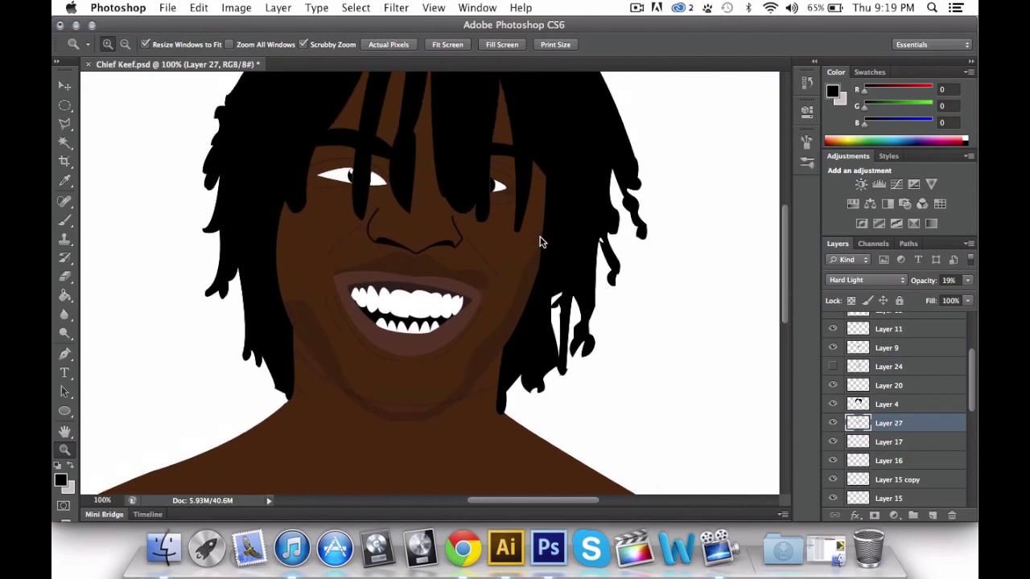
left_click(124, 44)
left_click(184, 119)
scroll(172, 148, "left", 3)
scroll(172, 148, "up", 1)
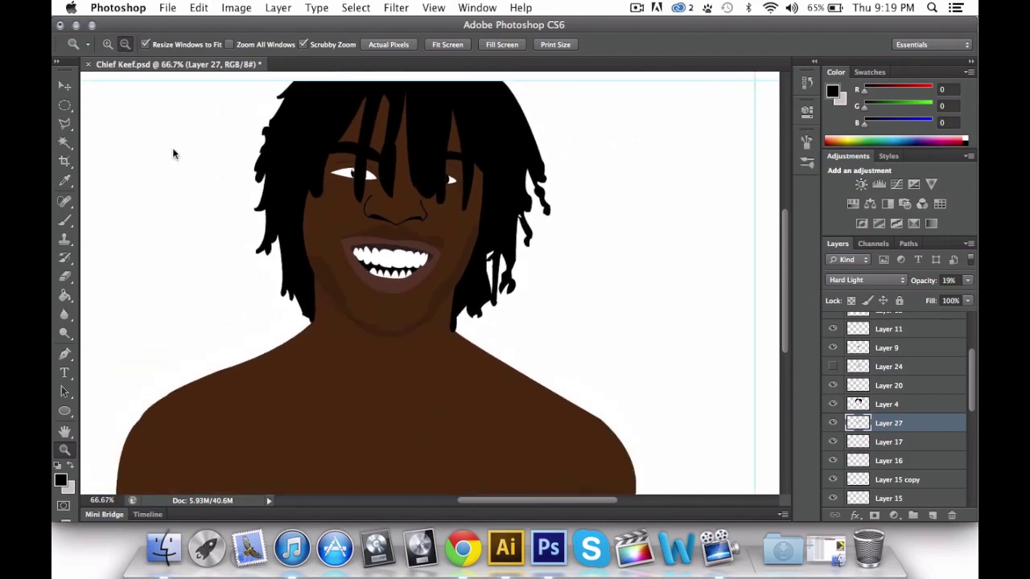
left_click(172, 147)
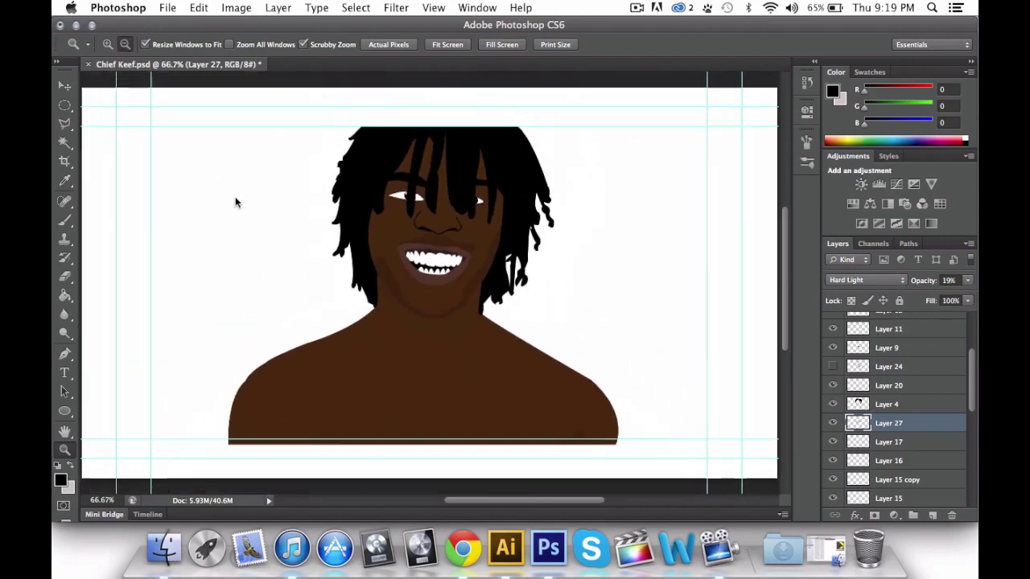
key("alt")
left_click(350, 161)
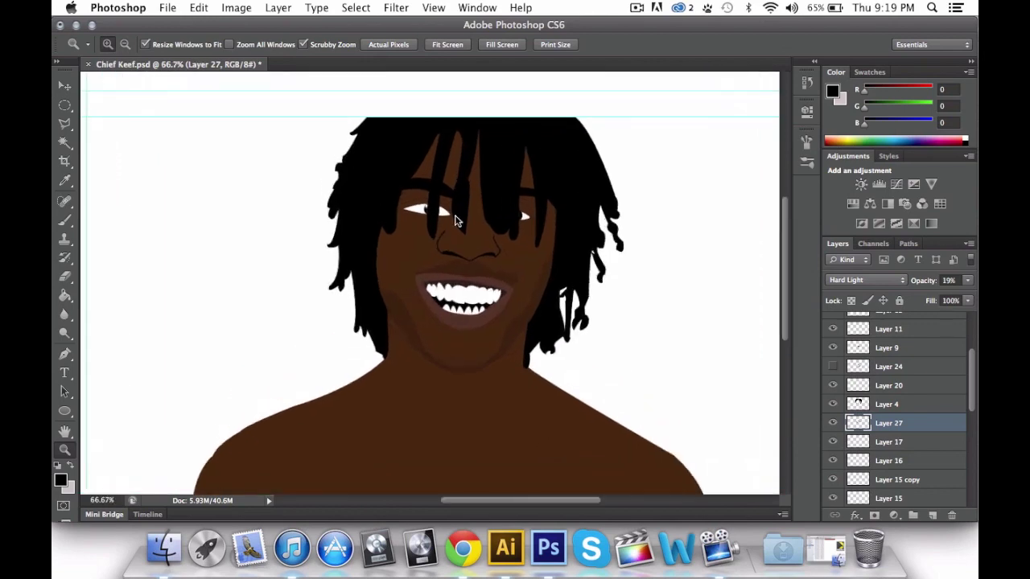
scroll(517, 277, "down", 3)
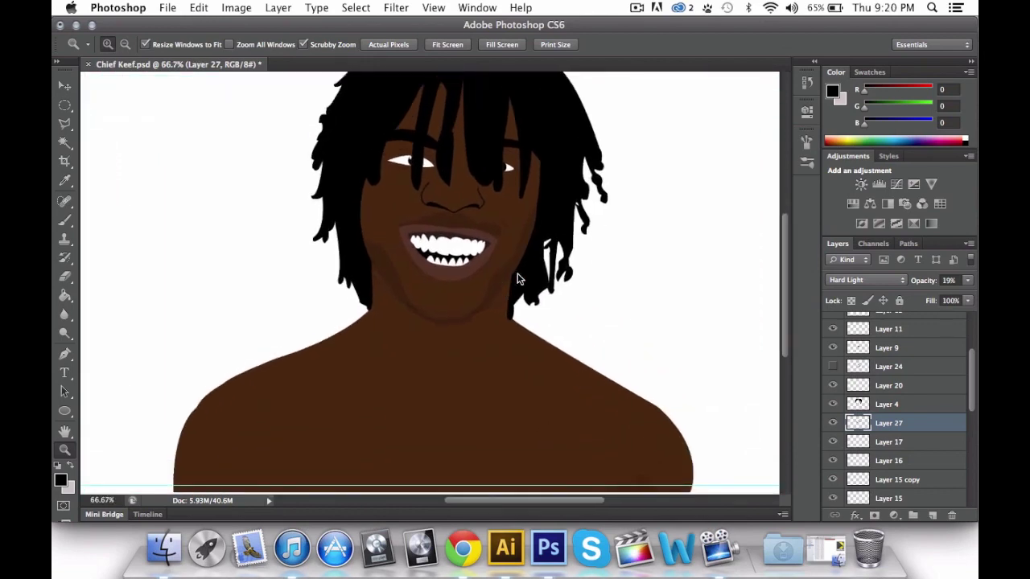
left_click_drag(374, 259, 501, 144)
scroll(501, 144, "up", 5)
scroll(503, 147, "down", 2)
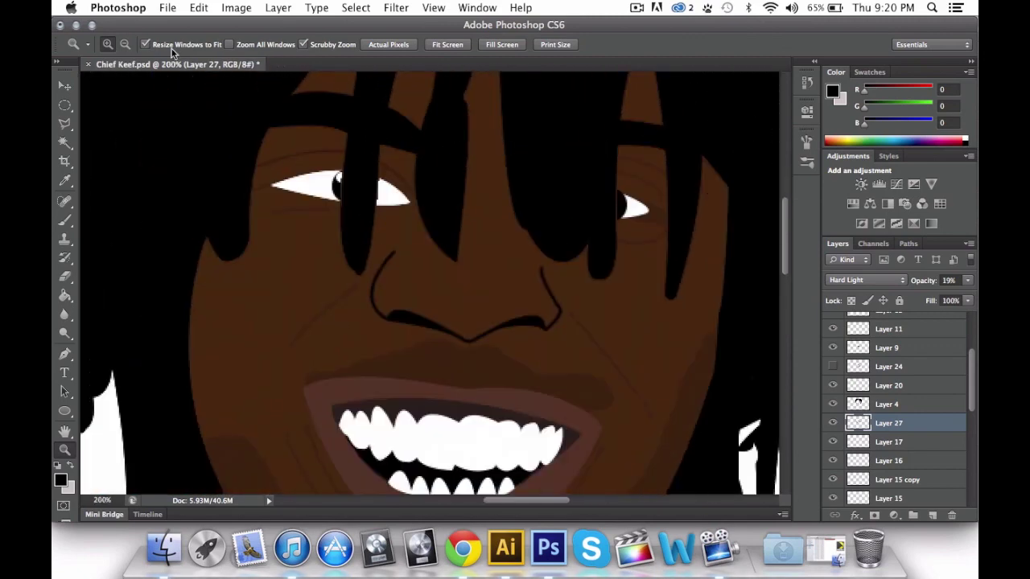
Examine the whole portrait to judge how the faded facial hair looks from a distance
left_click(320, 254, "alt")
left_click(320, 253, "alt")
scroll(343, 281, "down", 3)
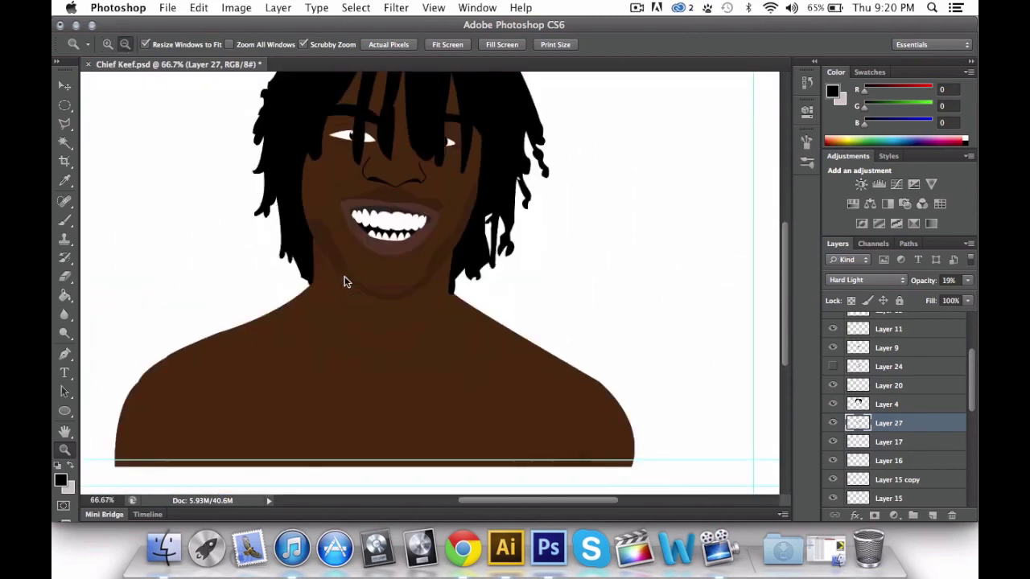
scroll(343, 281, "left", 3)
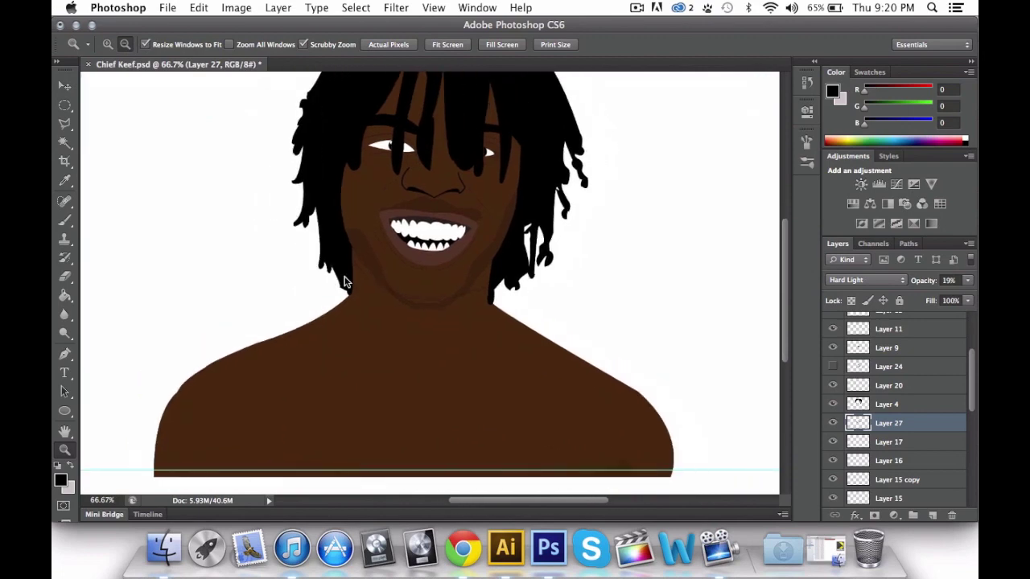
scroll(406, 254, "up", 1)
left_click(405, 255, "alt")
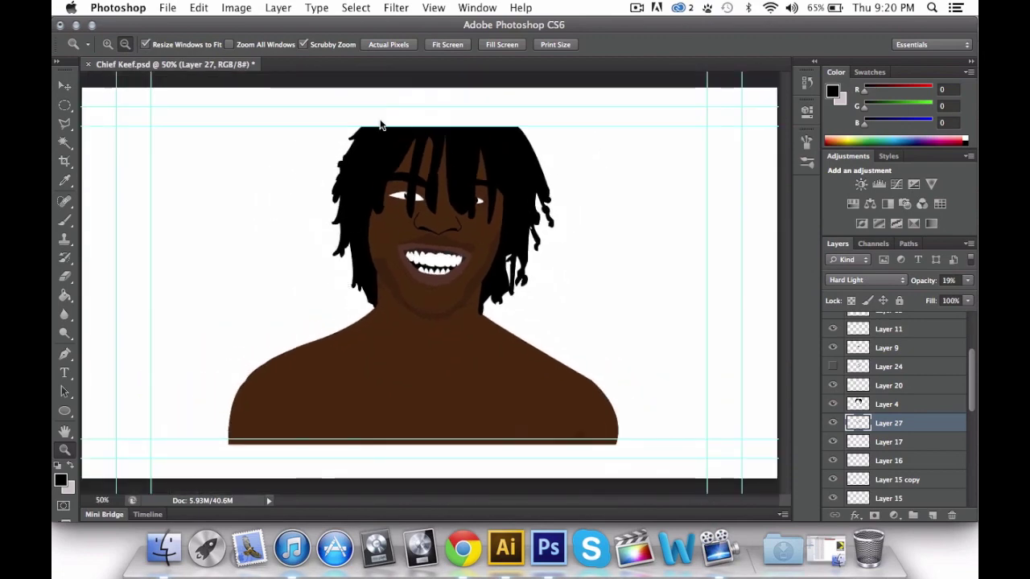
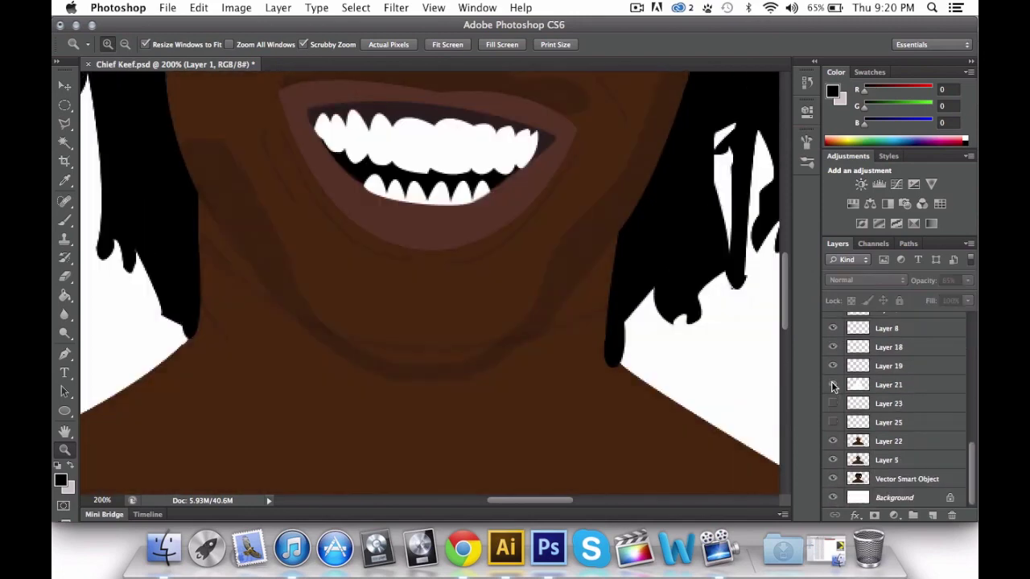
Switch individual layers off and on through the layer stack to identify which facial detail each one holds
left_click(833, 365)
left_click(833, 365)
left_click(833, 347)
left_click(832, 347)
scroll(885, 362, "up", 1)
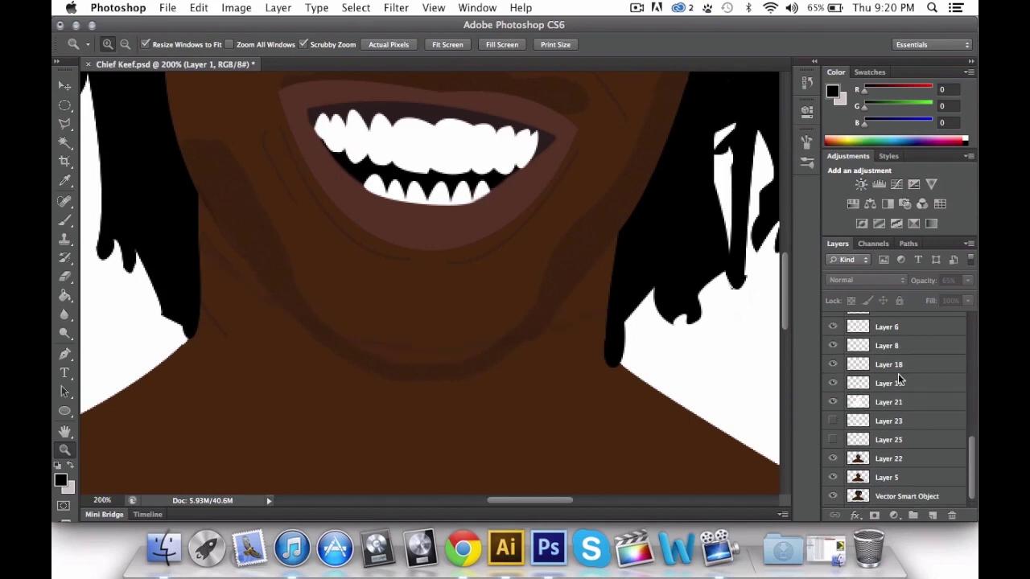
left_click(833, 345)
scroll(862, 342, "up", 2)
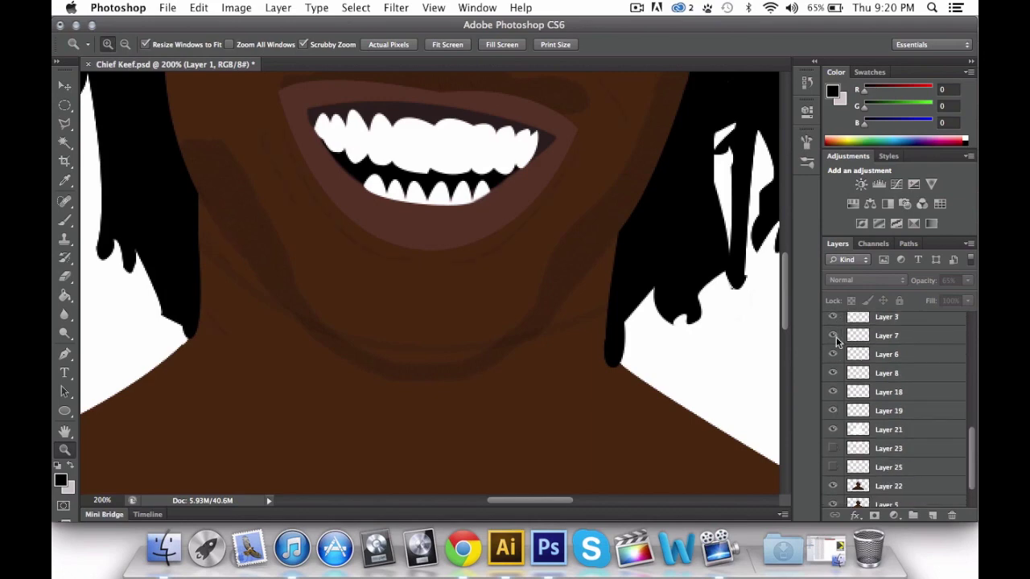
scroll(835, 336, "up", 3)
left_click(833, 347)
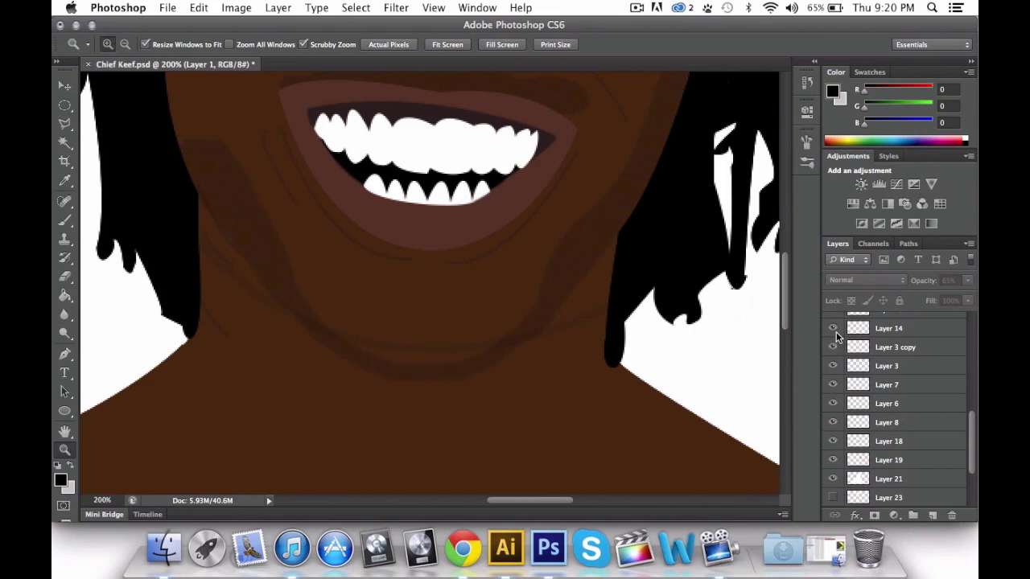
scroll(833, 337, "up", 1)
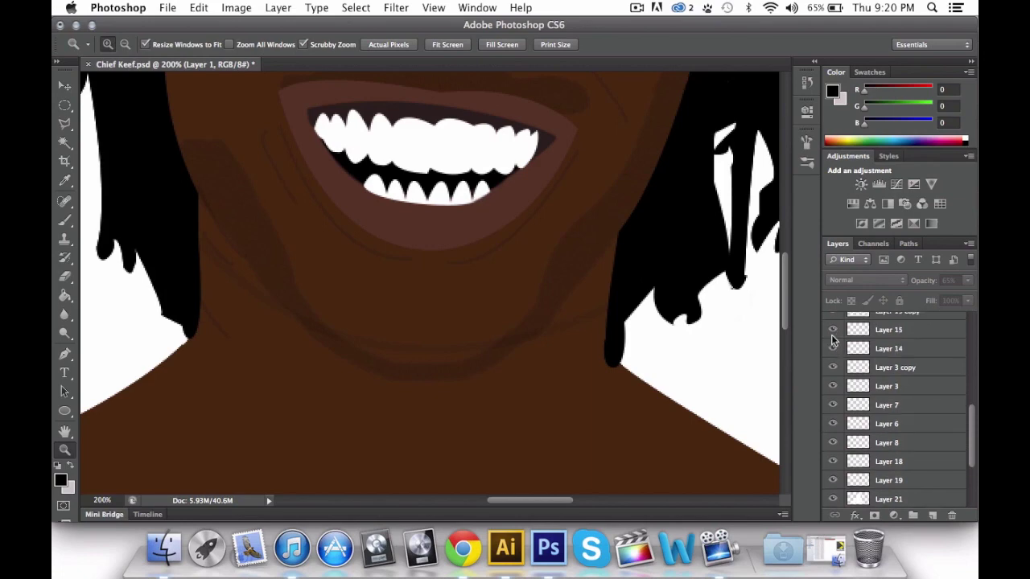
scroll(833, 338, "up", 1)
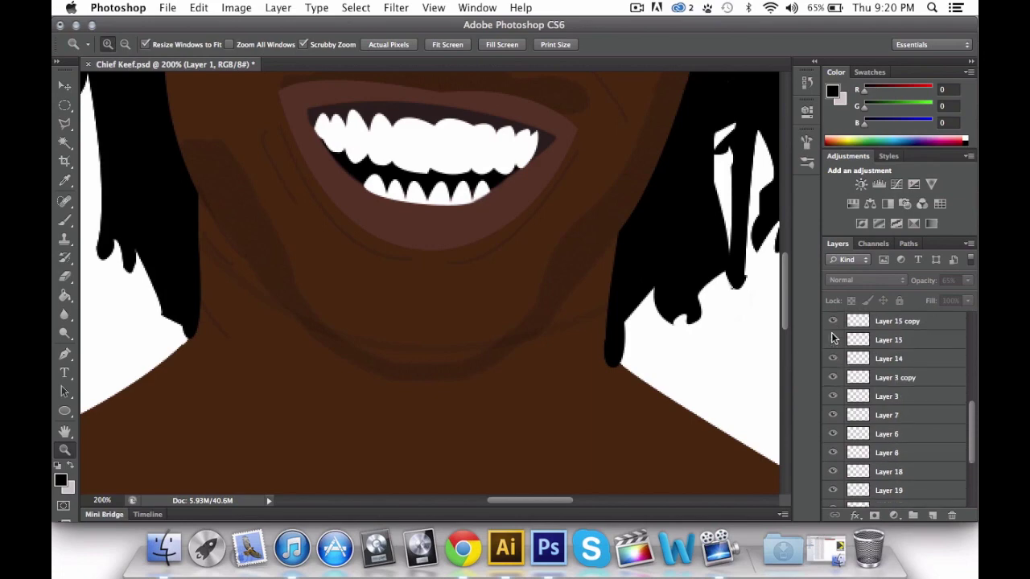
scroll(832, 325, "up", 5)
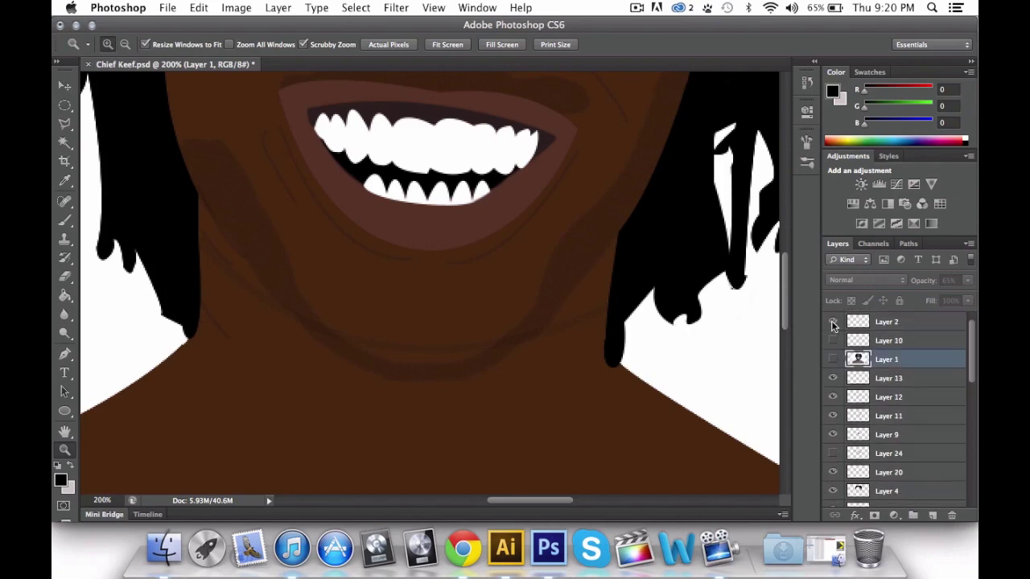
left_click(833, 435)
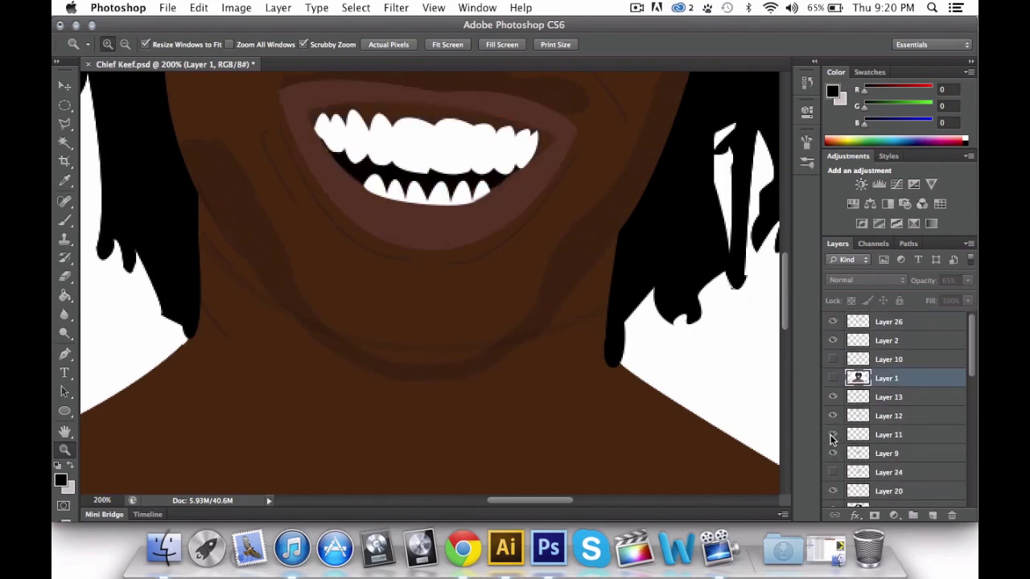
left_click(832, 396)
left_click(832, 397)
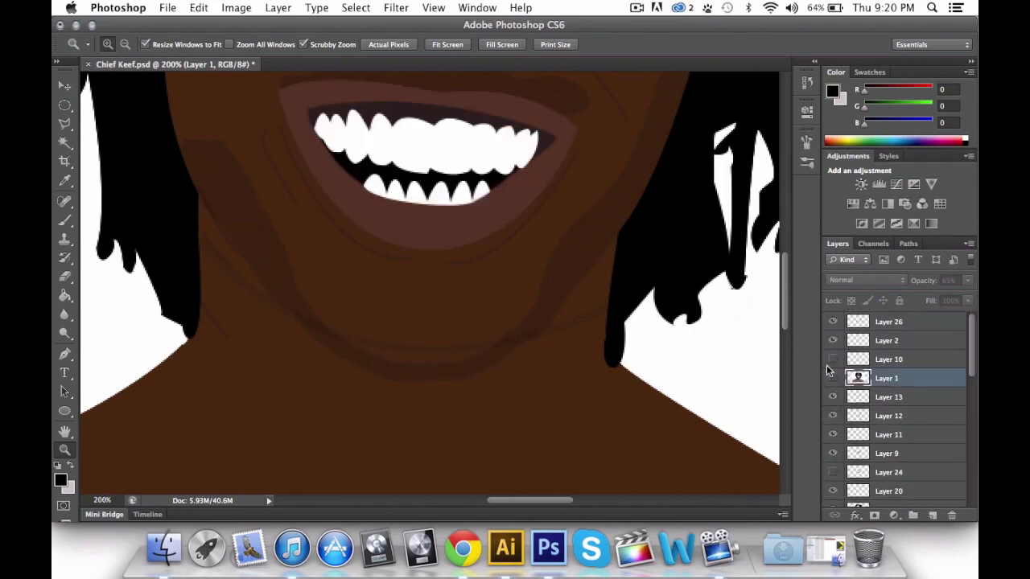
Add a new layer above Layer 1 and show the reference photo with the neck and chest tattoos in view
left_click(933, 515)
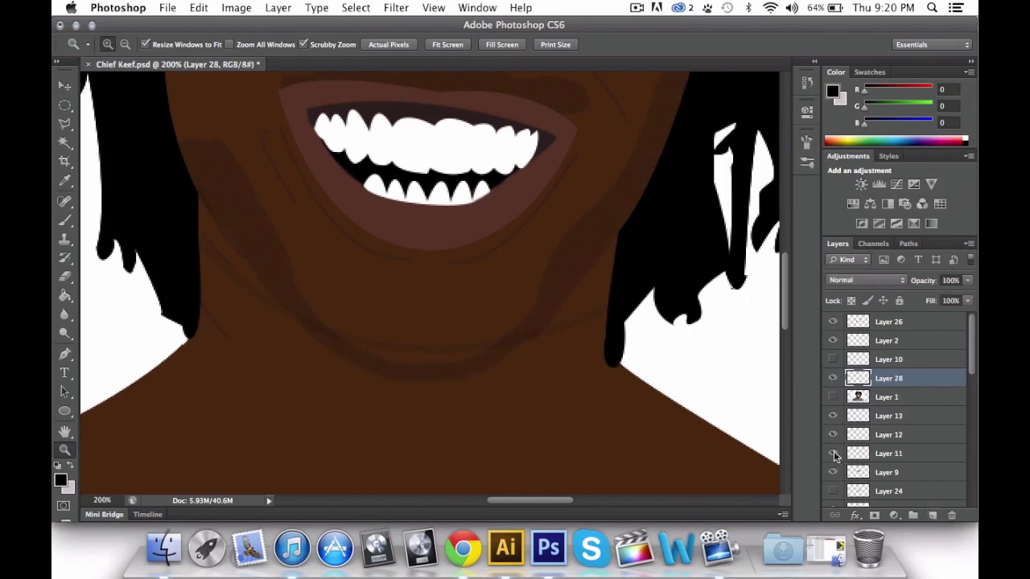
left_click(833, 397)
scroll(544, 347, "down", 5)
scroll(544, 346, "up", 3)
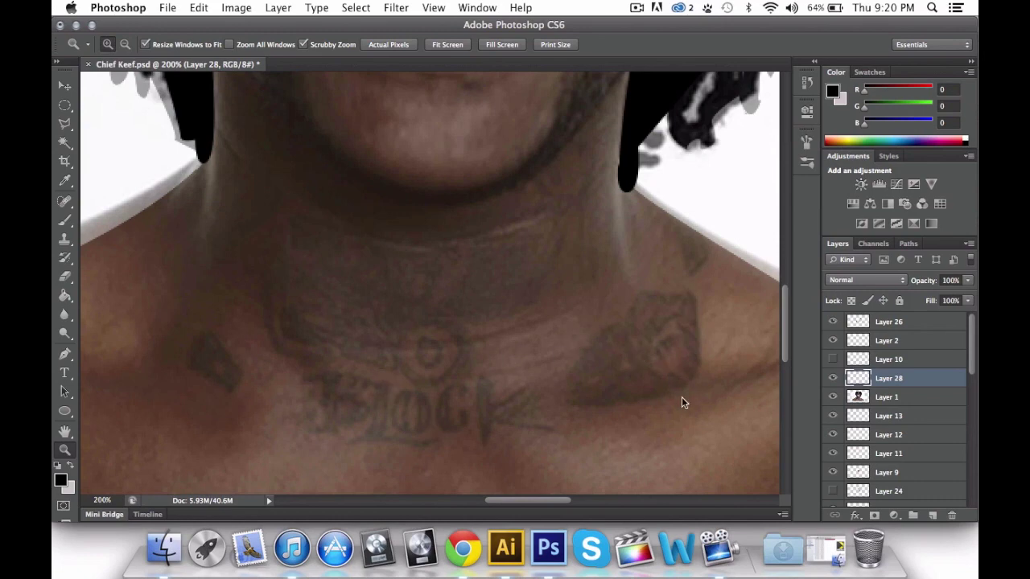
Trace a closed Pen path around the large chest tattoo beside the lettering in the reference photo
left_click(67, 359)
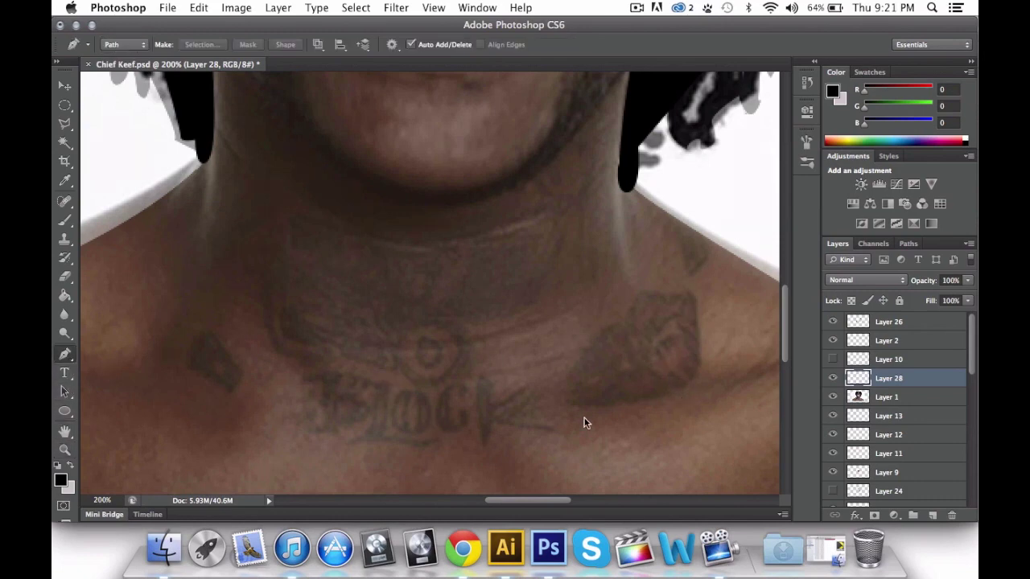
left_click(566, 400)
left_click_drag(669, 397, 712, 374)
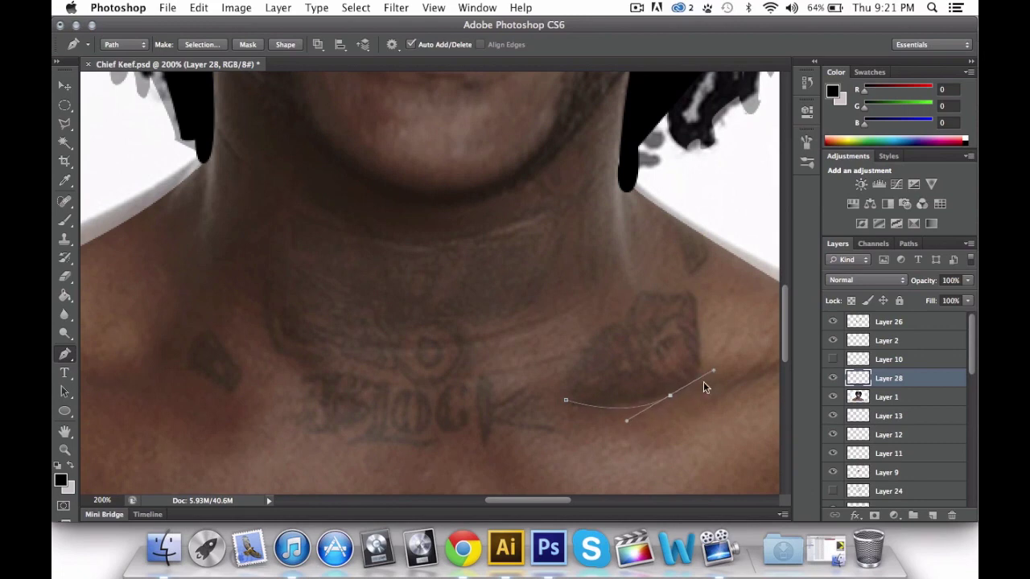
left_click(669, 395, "alt")
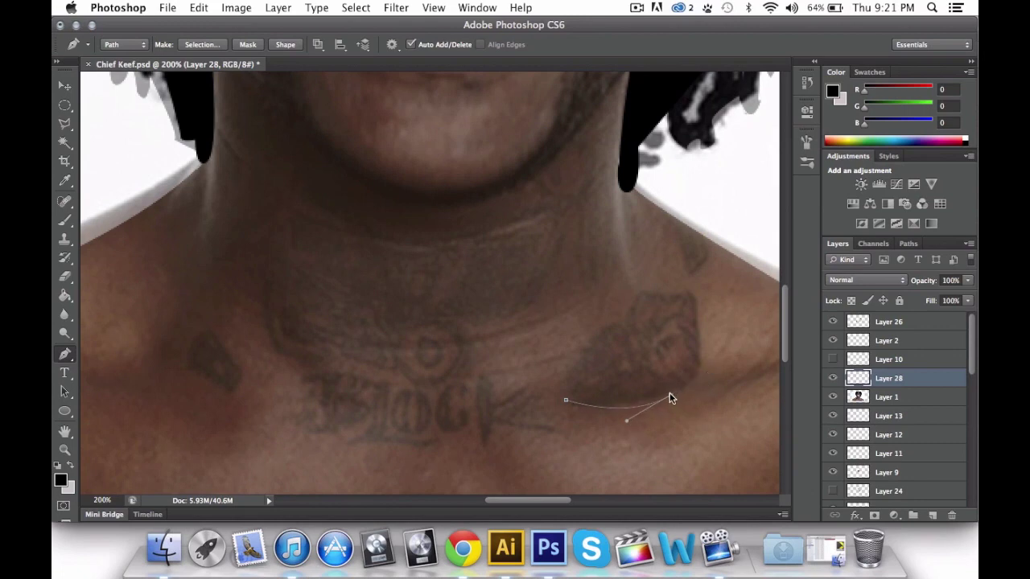
left_click(695, 304)
key("ctrl+z")
left_click_drag(700, 333, 694, 281)
left_click_drag(693, 298, 684, 298)
left_click(693, 297)
left_click_drag(625, 320, 628, 334)
left_click_drag(564, 400, 577, 455)
left_click(613, 394, "ctrl")
Fill the tattoo path with the dark red colour 6b1500 at Normal blending and no feather
right_click(625, 402)
left_click(647, 473)
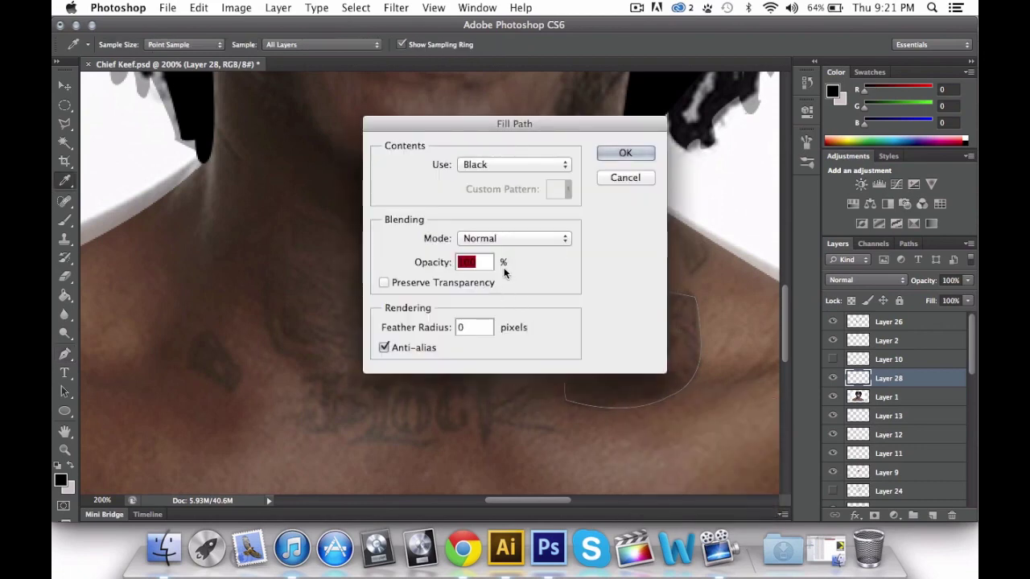
left_click(507, 164)
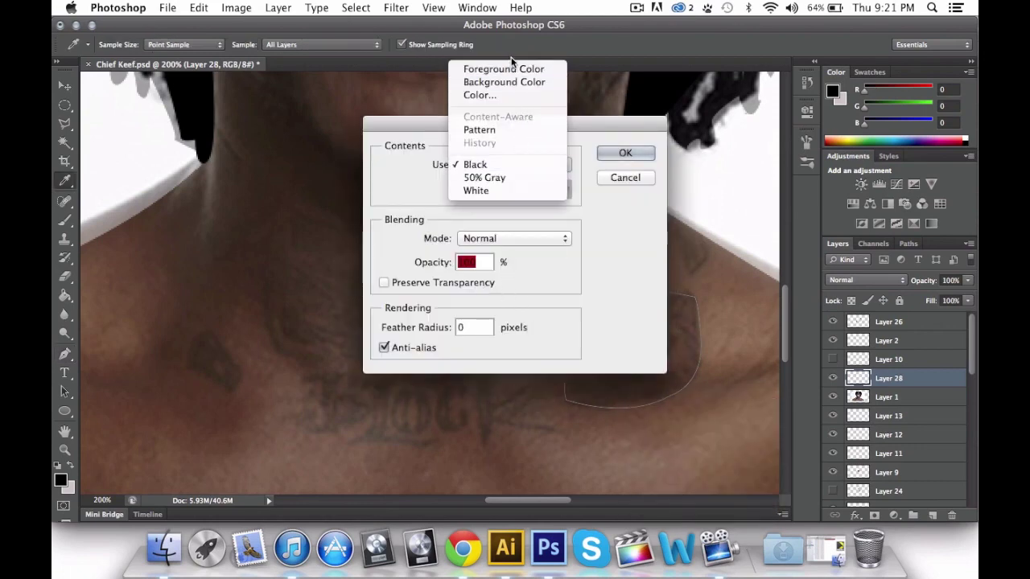
left_click(479, 95)
mouse_move(563, 243)
left_mouse_down()
mouse_move(644, 241)
mouse_move(644, 299)
left_mouse_up()
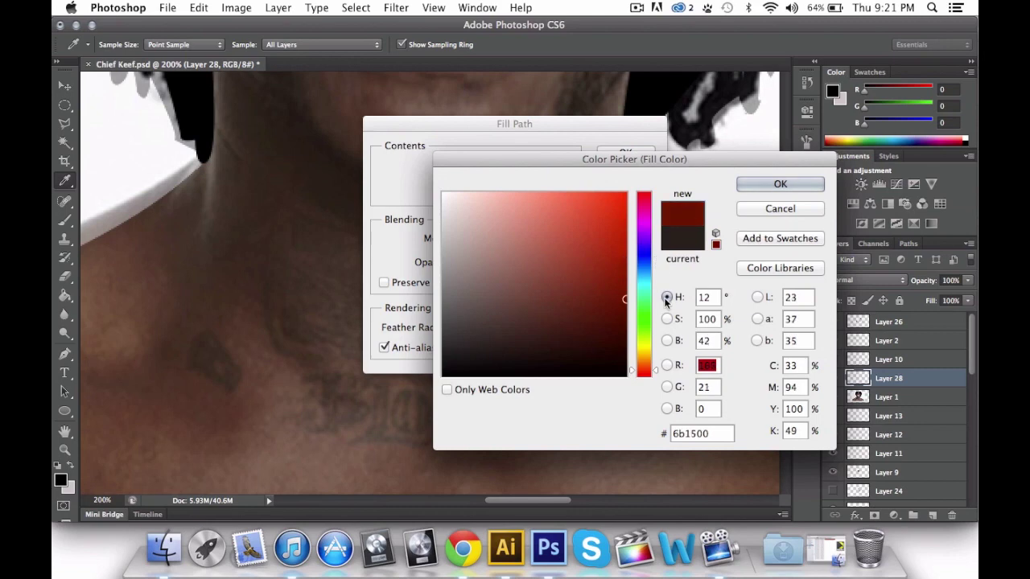
left_click(785, 183)
left_click(622, 157)
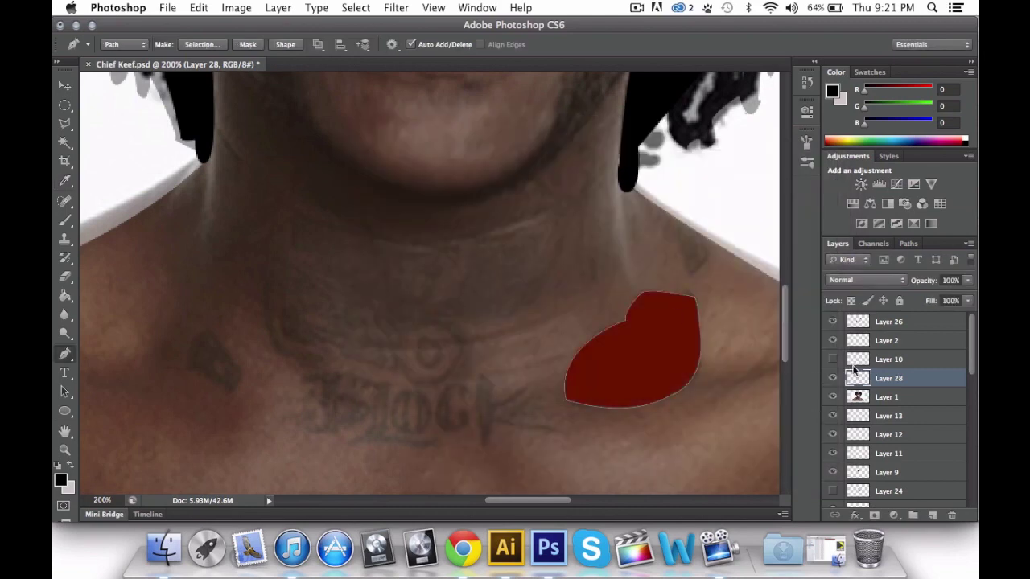
Hide the reference photo and delete the path around the filled tattoo shape
left_click(832, 396)
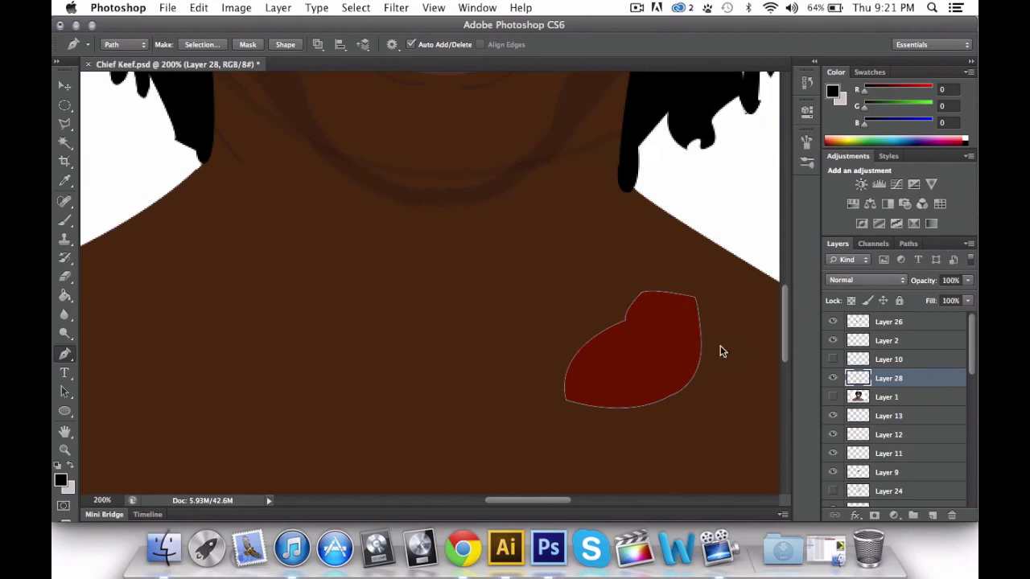
right_click(630, 341)
left_click(657, 359)
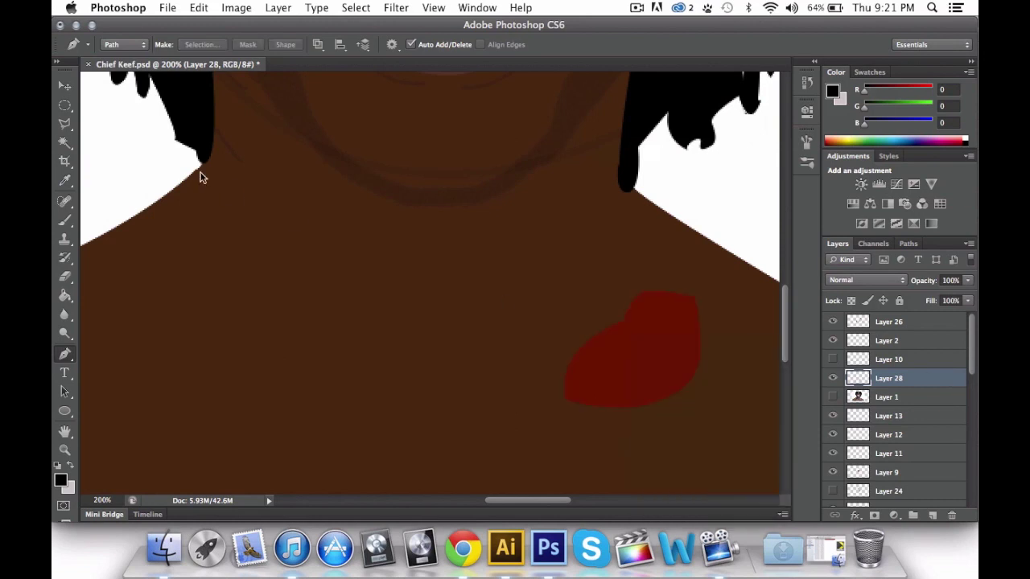
Set the tattoo shape's Layer 28 to the Hard Light blend mode and reduce its opacity to 22%
double_click(943, 381)
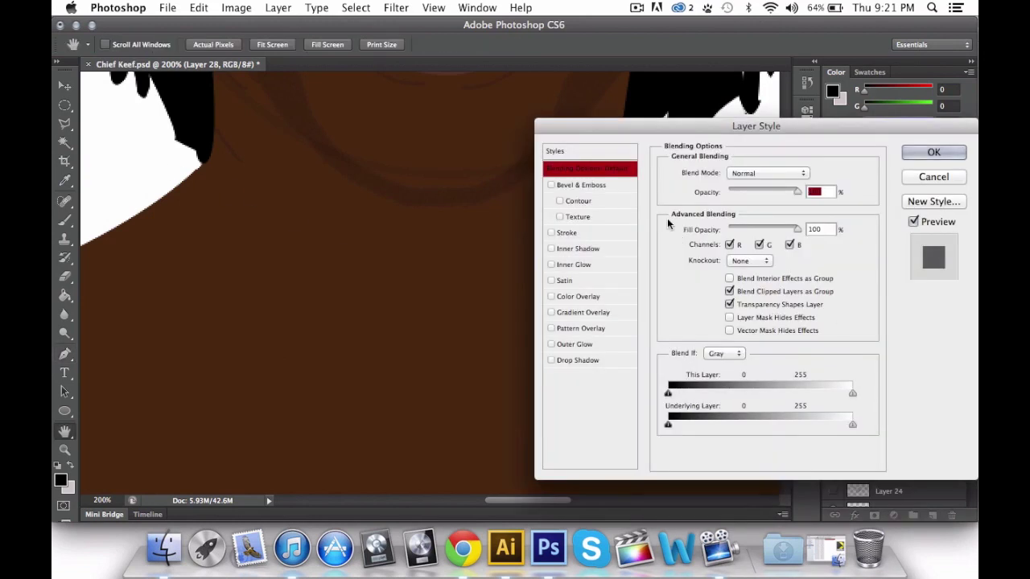
left_click(740, 173)
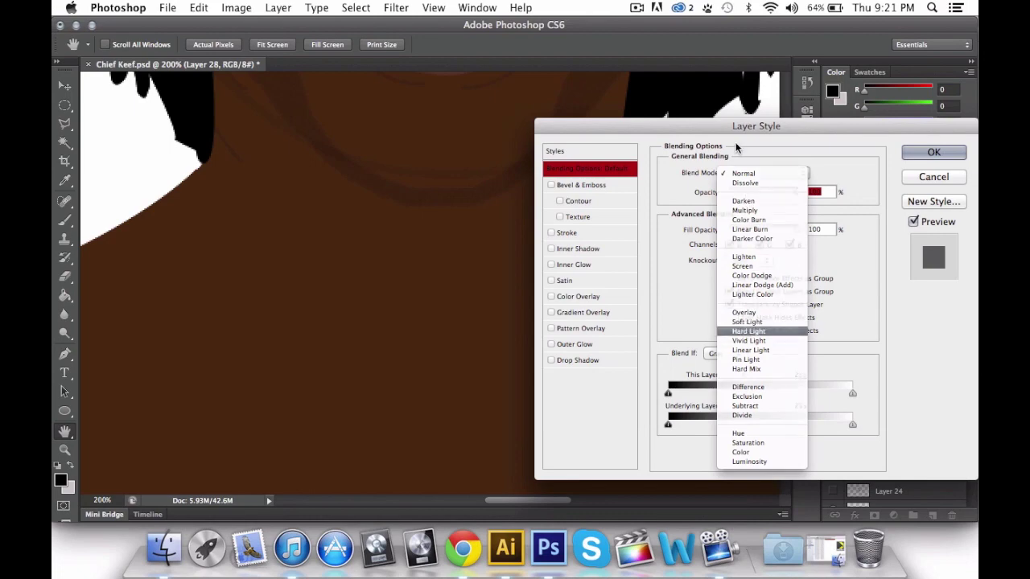
left_click(747, 331)
left_click_drag(731, 123, 315, 111)
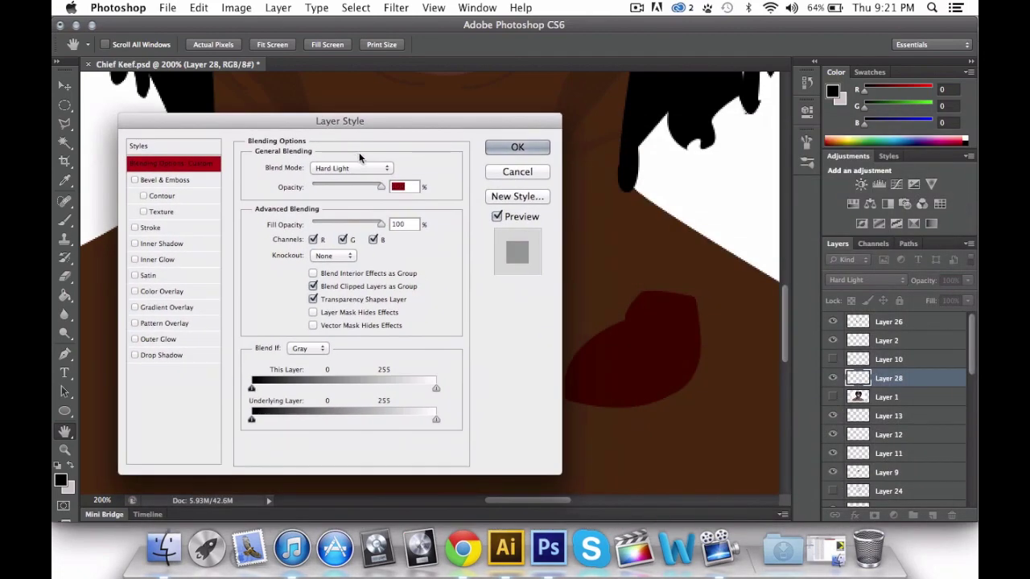
left_click_drag(379, 187, 320, 185)
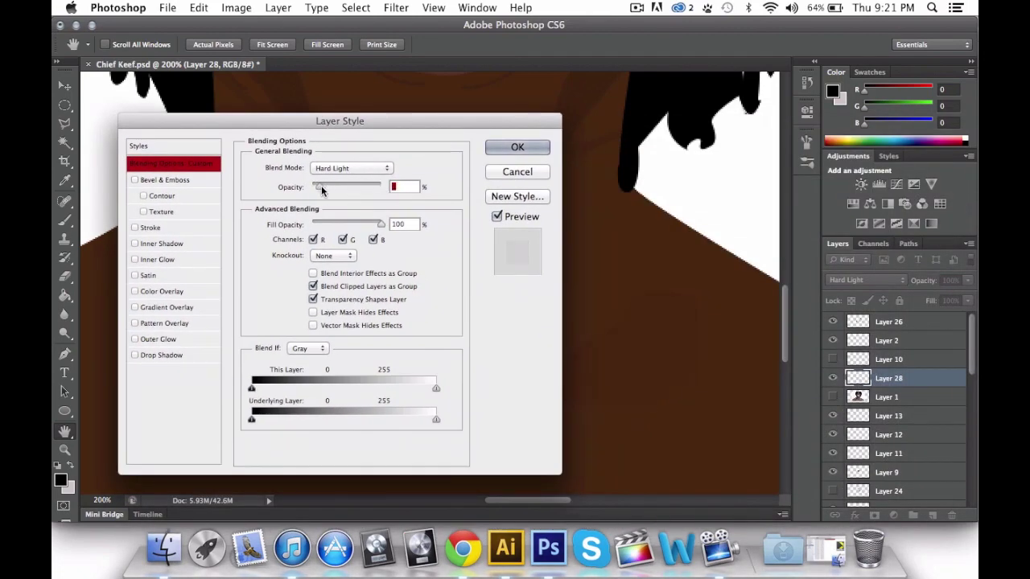
left_click(517, 147)
Apply the Add Noise filter to the tattoo shape on Layer 28
left_click(395, 7)
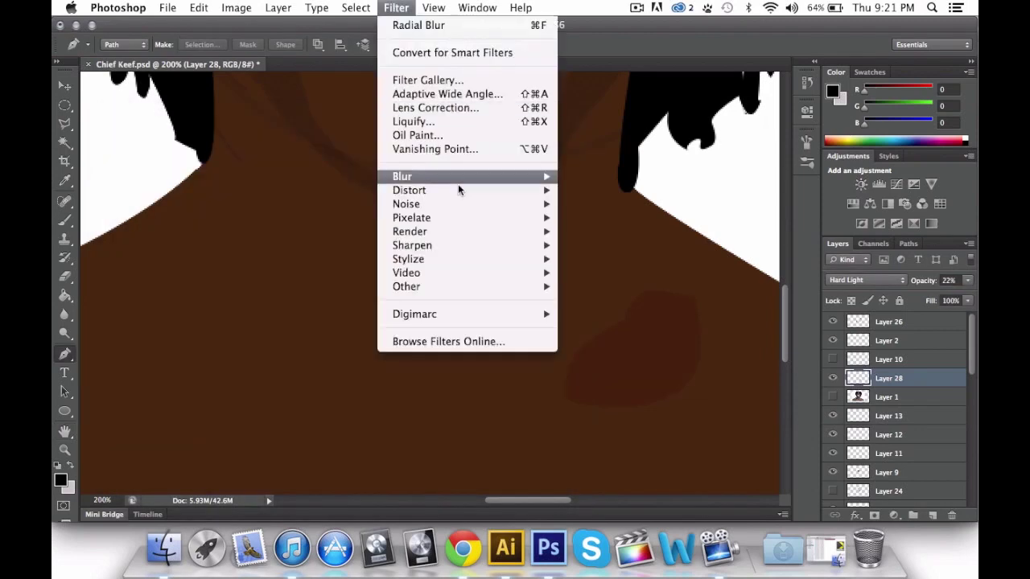
mouse_move(474, 231)
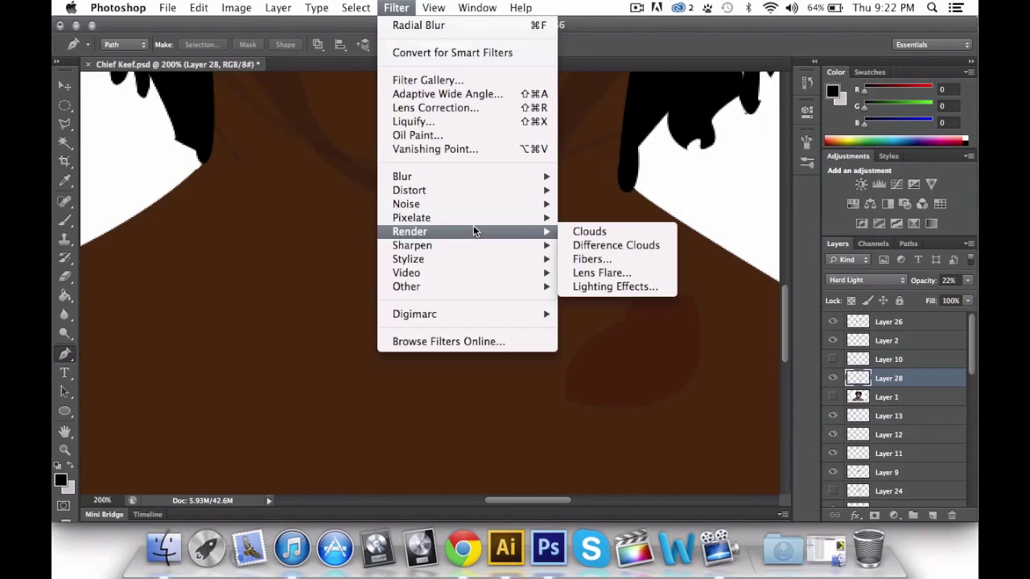
mouse_move(478, 203)
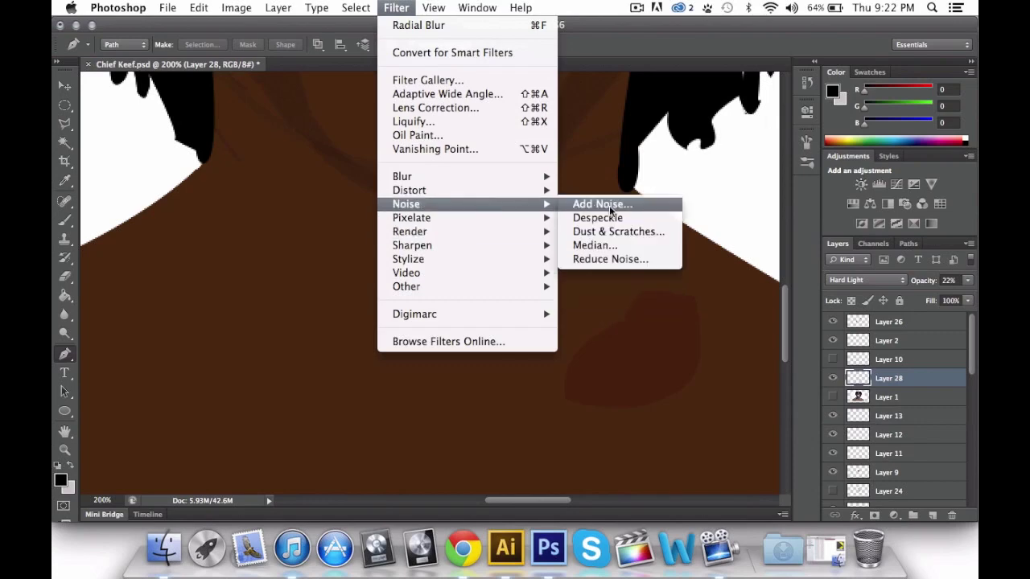
left_click(609, 205)
left_click(595, 125)
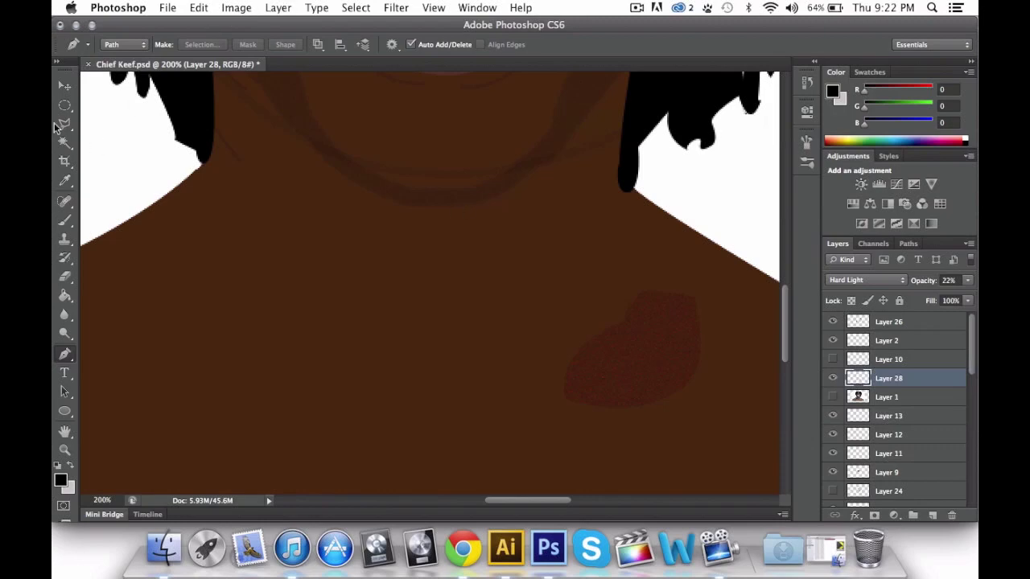
Make an elliptical selection around the tattoo shape on Layer 28 and apply a Radial Blur to it
left_click(66, 108)
left_click_drag(474, 269, 765, 448)
left_click(404, 11)
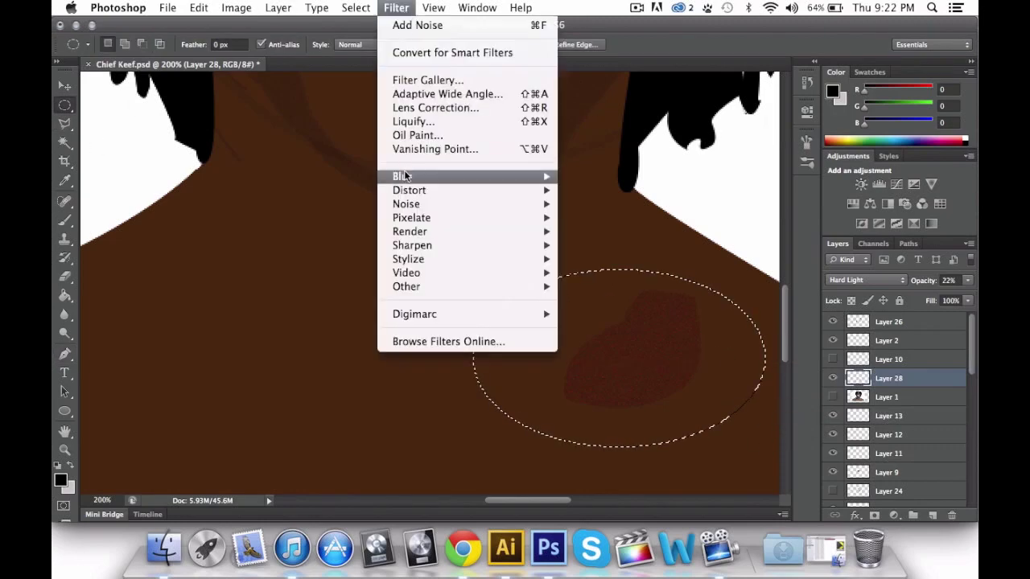
mouse_move(406, 177)
left_click(602, 326)
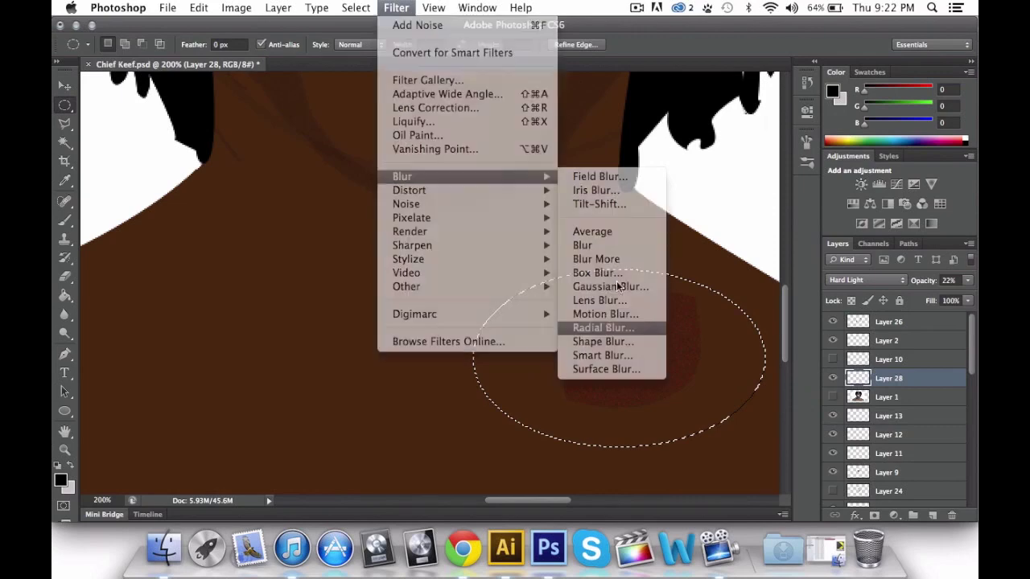
left_click(561, 151)
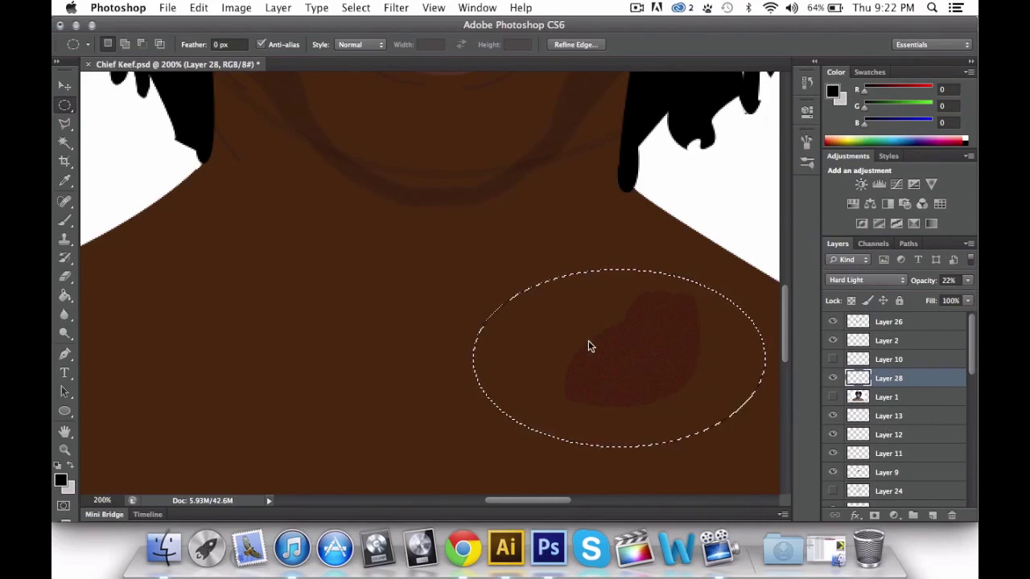
Apply a second Radial Blur to the selected tattoo shape, using the Zoom method at Best quality
left_click(327, 8)
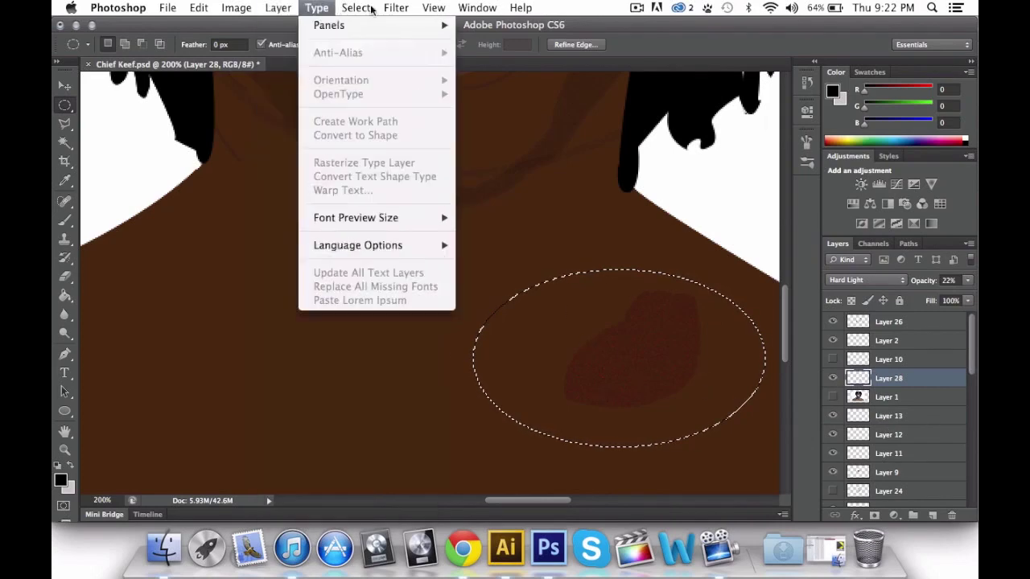
mouse_move(392, 8)
mouse_move(420, 176)
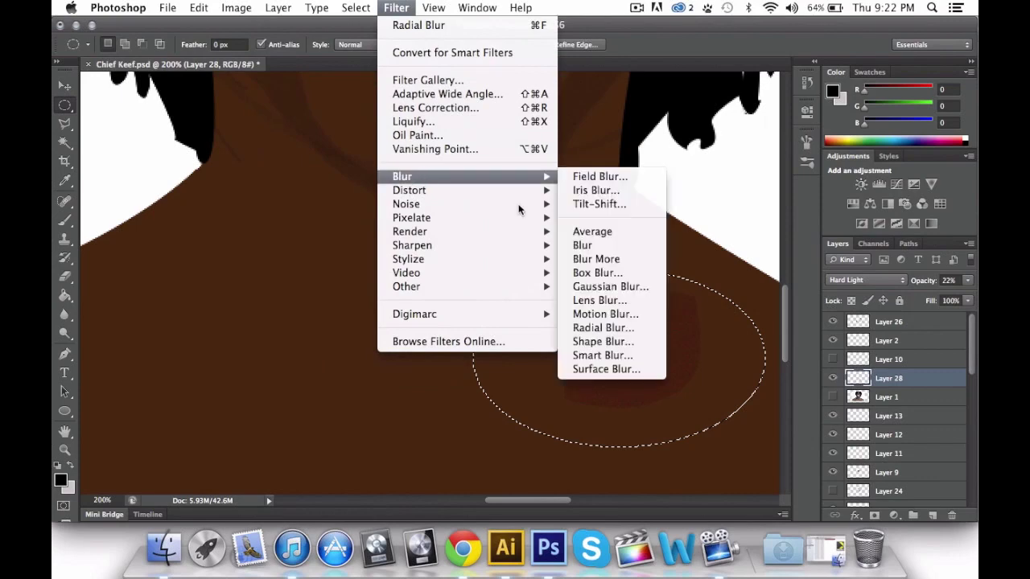
left_click(615, 328)
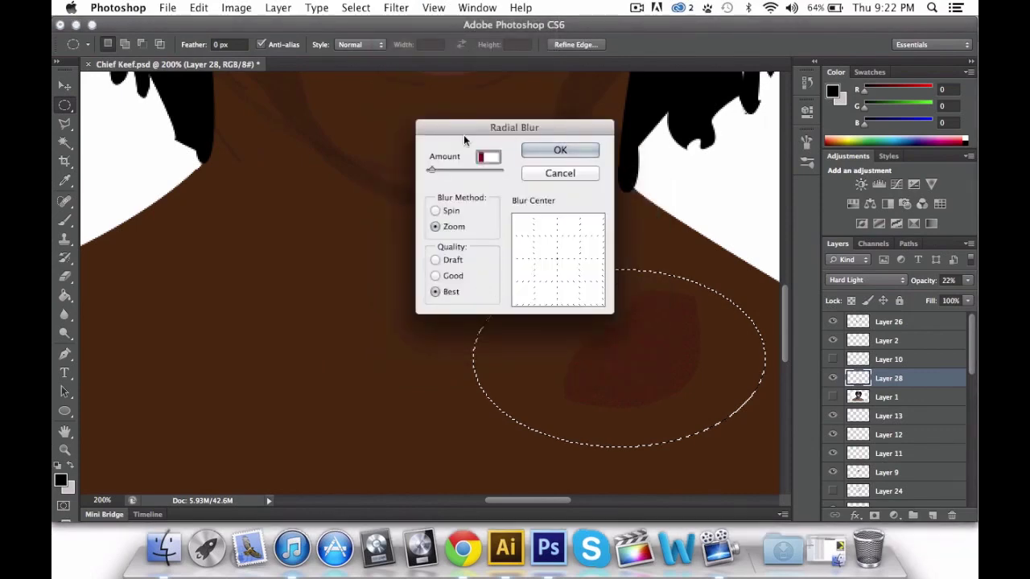
mouse_move(431, 170)
left_mouse_down()
mouse_move(473, 171)
mouse_move(431, 171)
left_mouse_up()
left_click(547, 153)
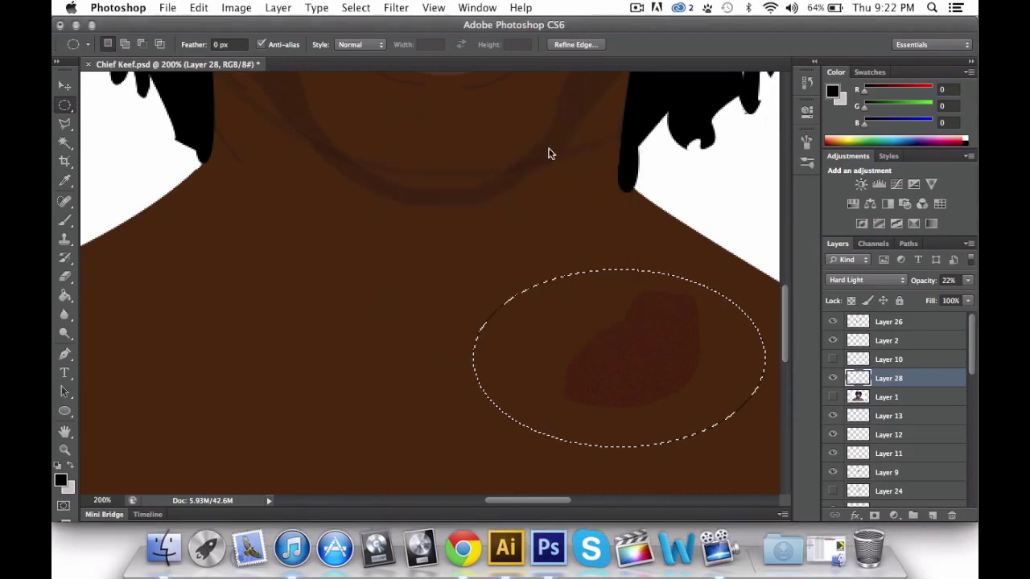
Set Layer 28's blend mode to Soft Light and its opacity to 15%, and deselect the tattoo area
key("space")
double_click(919, 367)
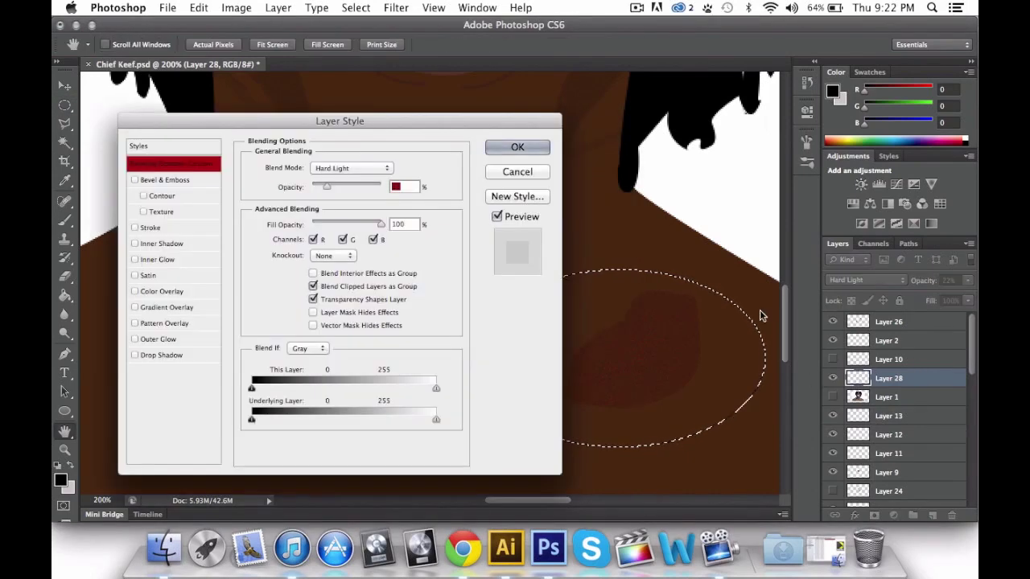
left_click(362, 169)
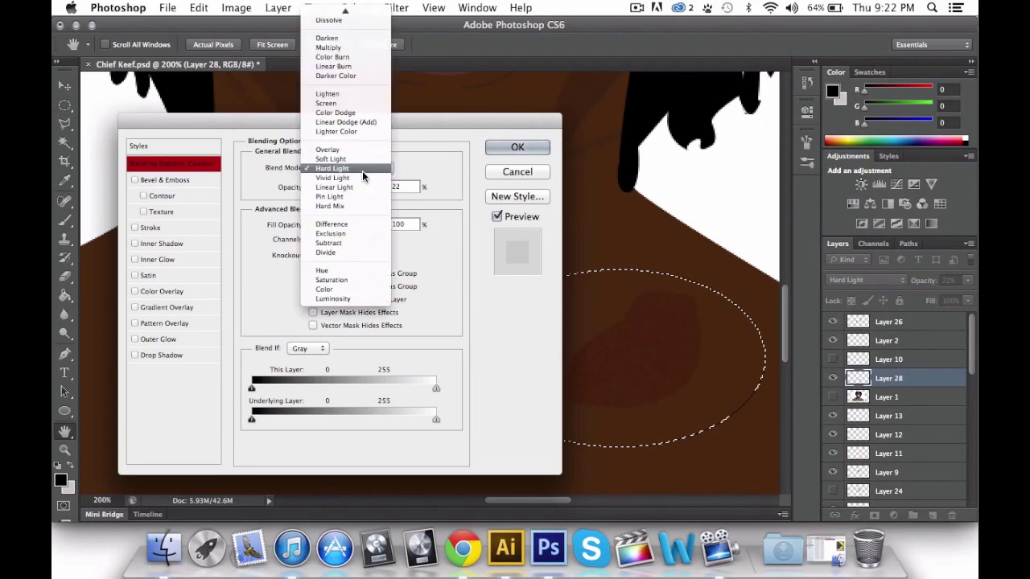
left_click(355, 158)
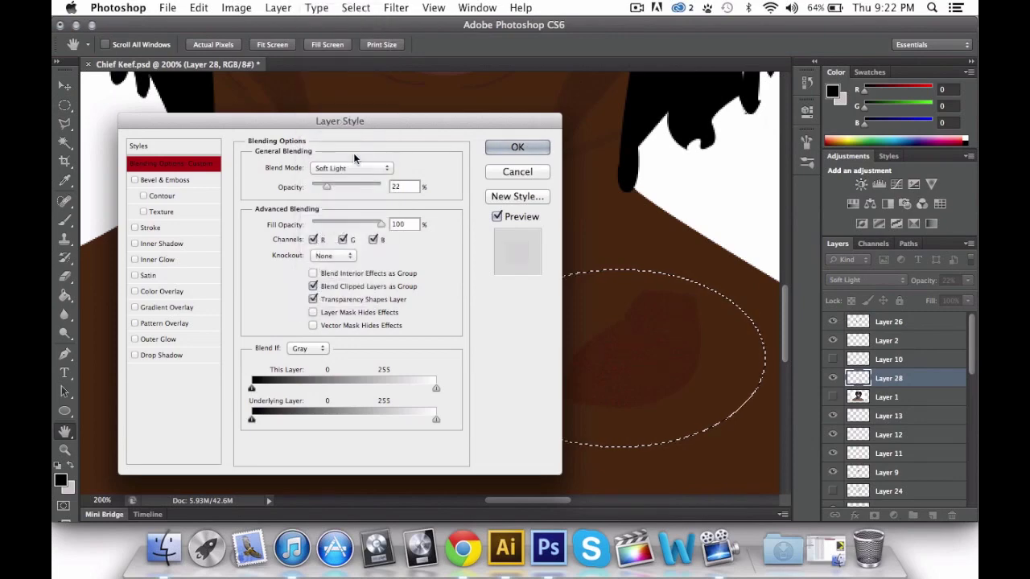
left_click_drag(324, 187, 321, 186)
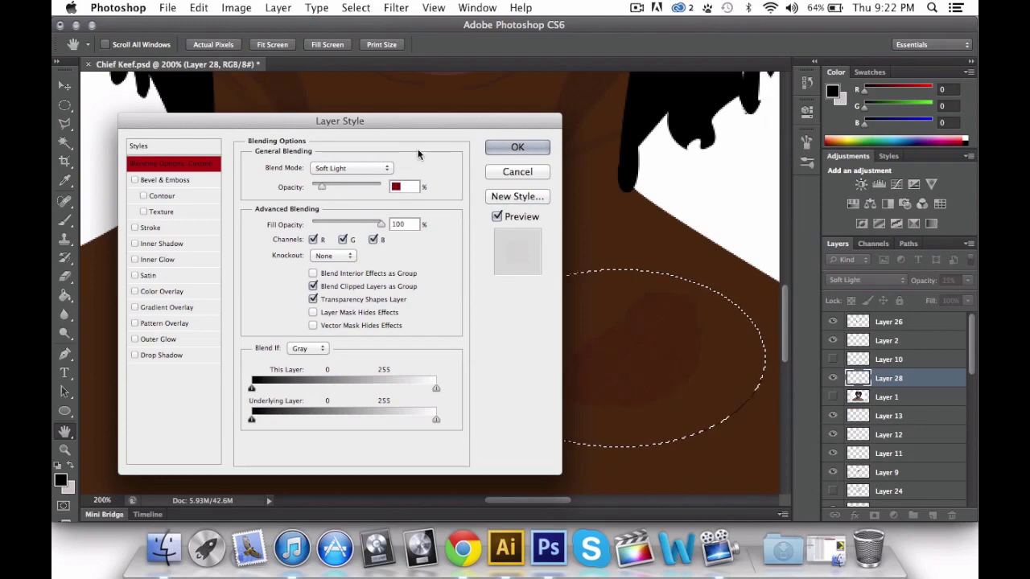
left_click(513, 147)
left_click(125, 145)
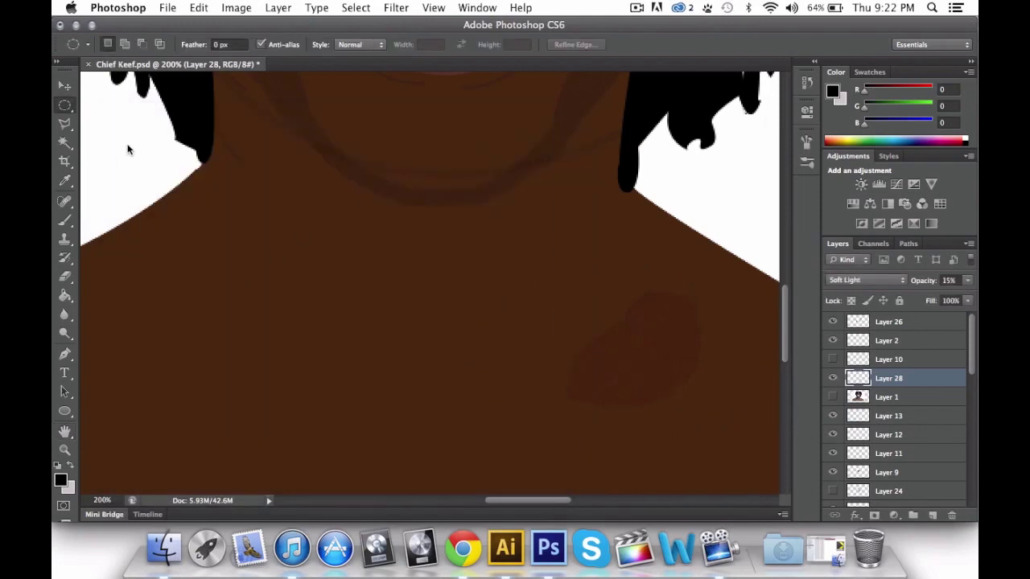
Examine the faded tattoo, the facial details and the whole portrait at several magnifications, along with the layer stack
left_click(66, 450)
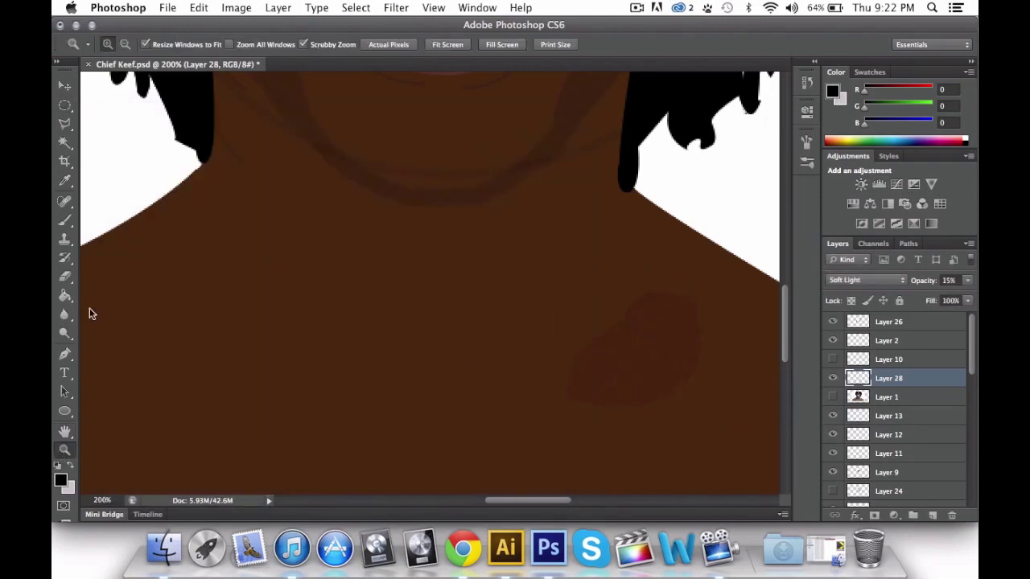
left_click(124, 44)
left_click(277, 229)
left_click(277, 228)
scroll(241, 209, "up", 4)
scroll(242, 209, "left", 3)
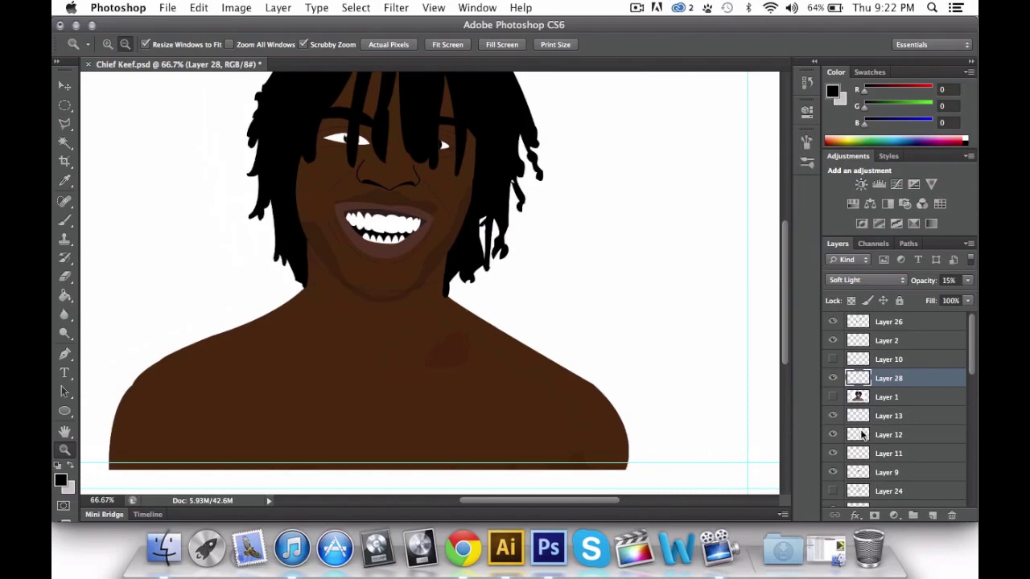
scroll(850, 439, "down", 10)
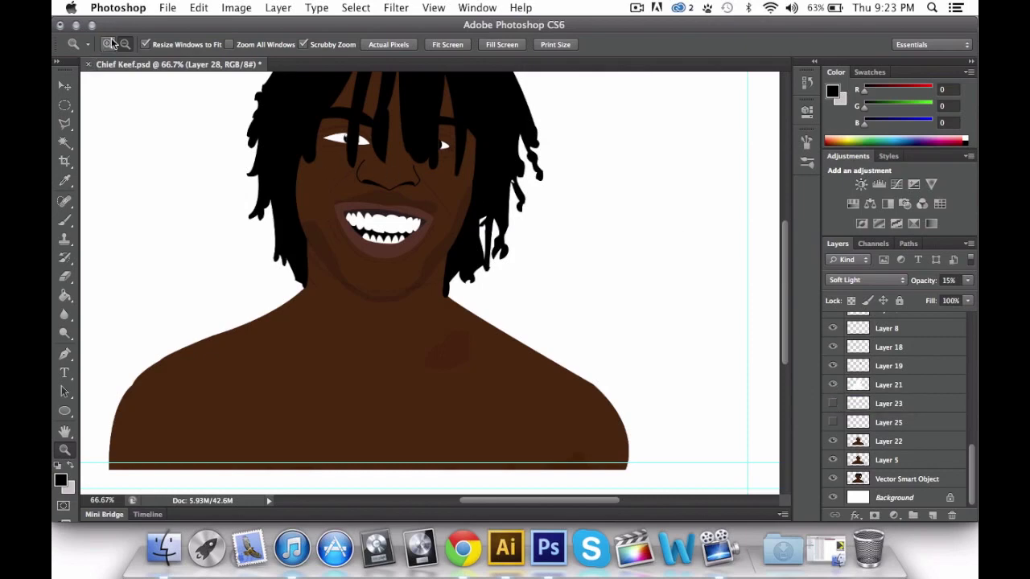
left_click(294, 141)
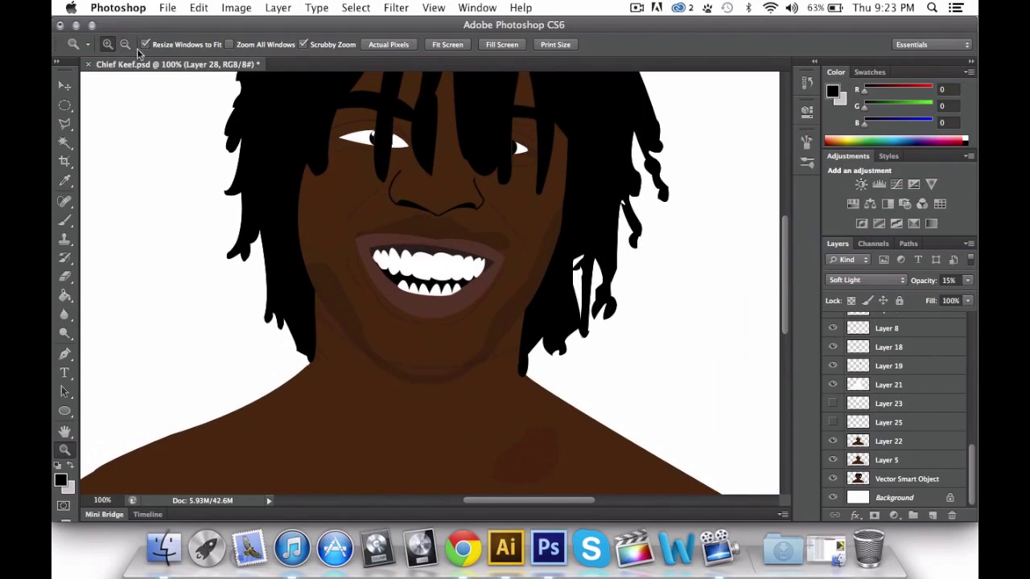
left_click(125, 44)
left_click(341, 168)
left_click(388, 245)
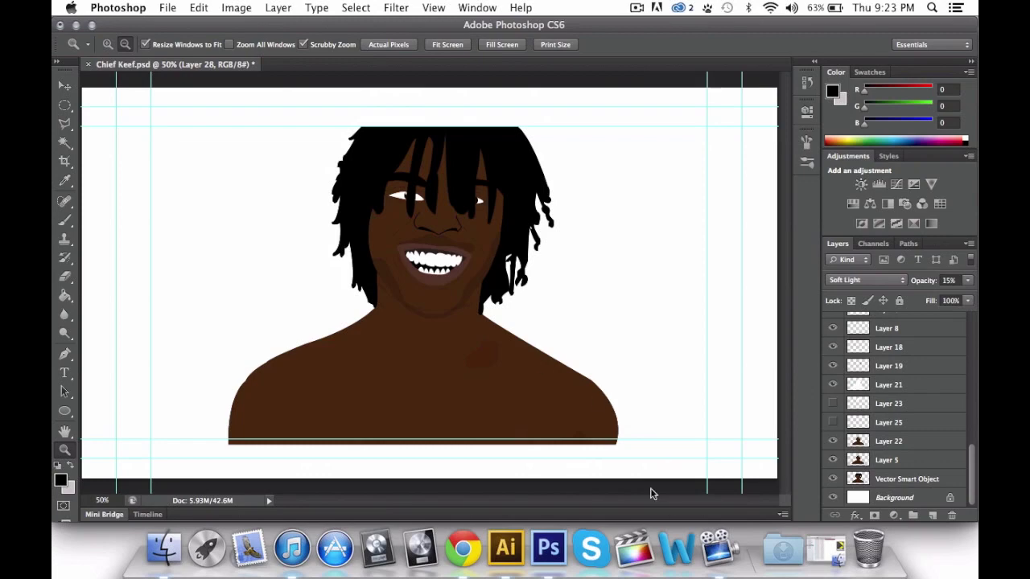
left_click(107, 45)
left_click(387, 216)
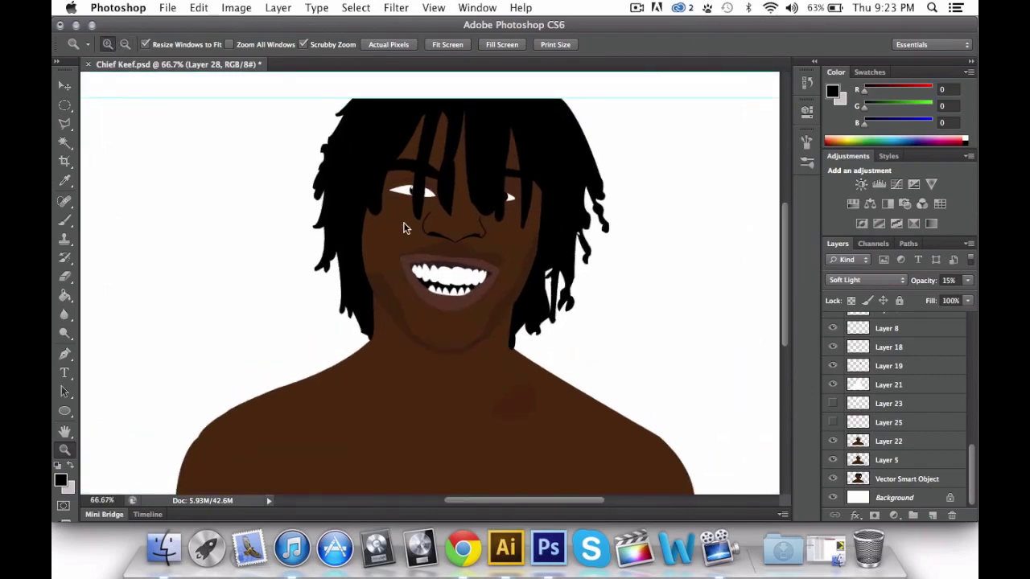
scroll(404, 228, "down", 2)
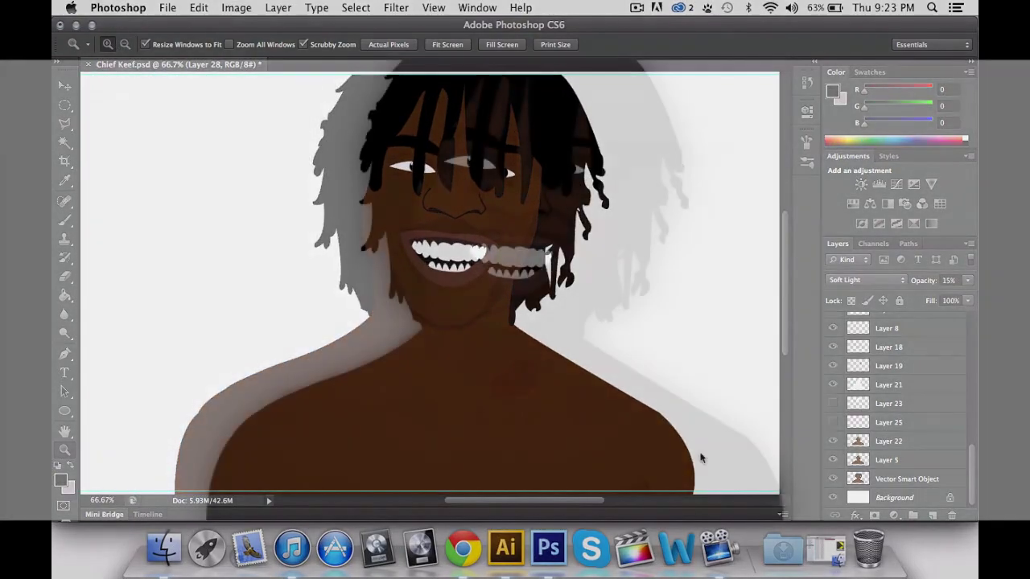